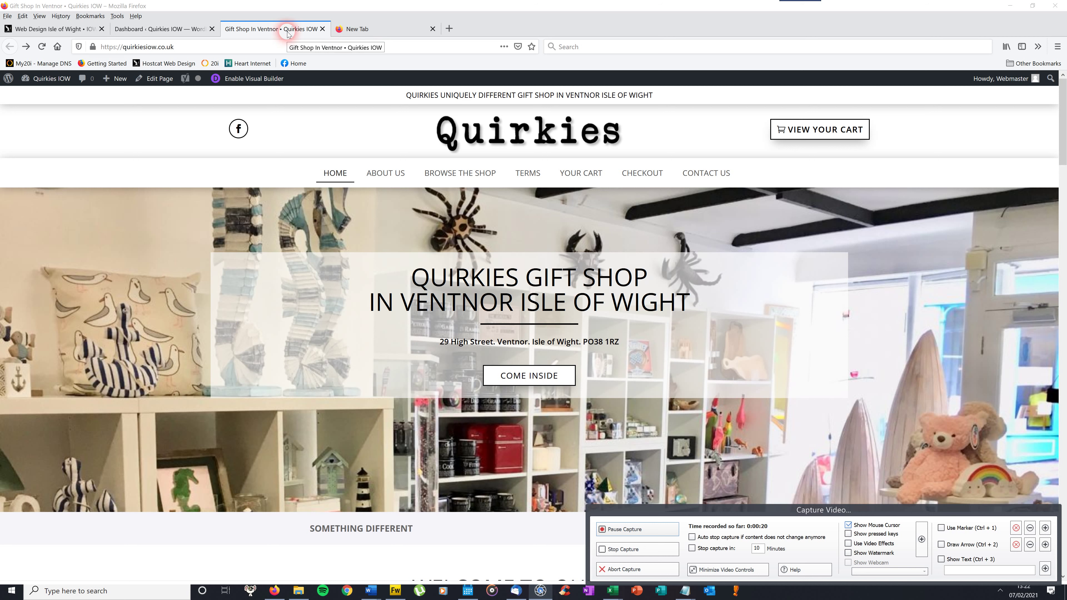
{"action": "left_click", "coordinate": [176, 47]}
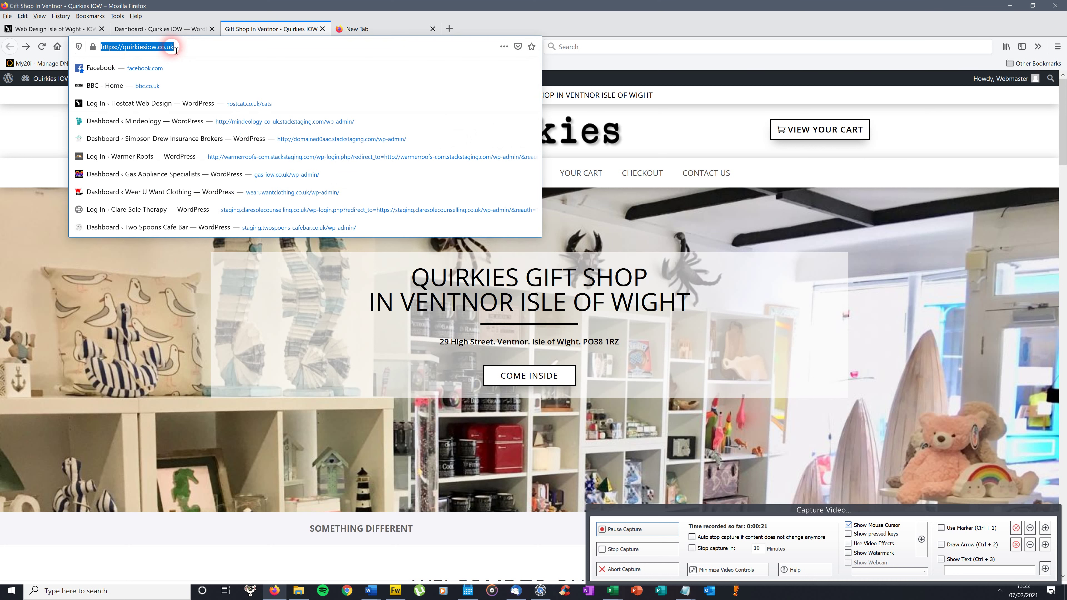
{"action": "right_click", "coordinate": [167, 46]}
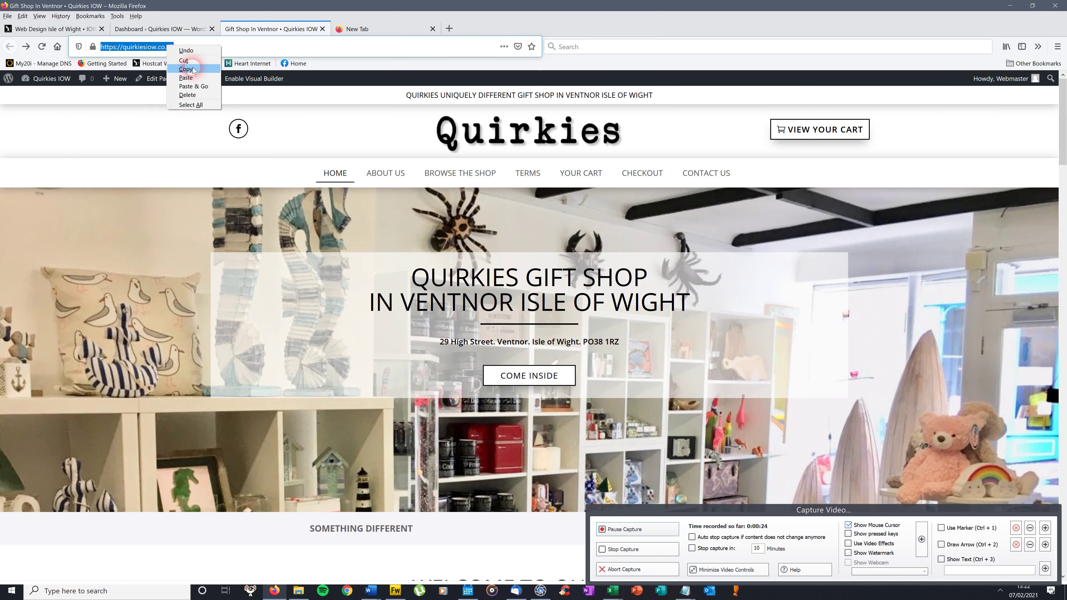
{"action": "left_click", "coordinate": [193, 69]}
Search the web for "google page speed insights" in the empty tab and open the PageSpeed Insights site.
{"action": "left_click", "coordinate": [355, 28]}
{"action": "left_click", "coordinate": [433, 145]}
{"action": "type", "text": "google "}
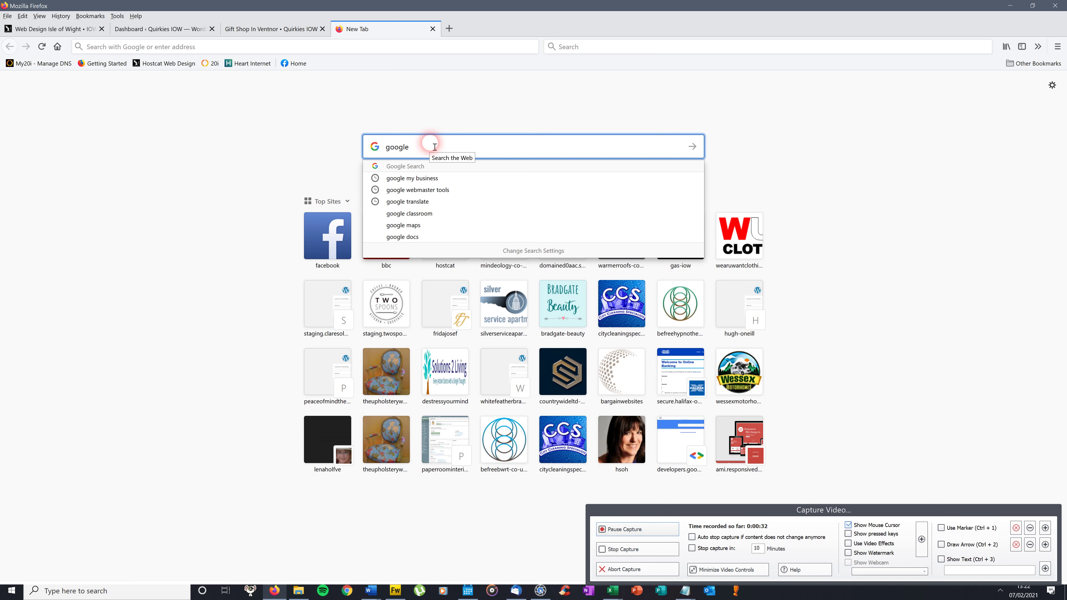
{"action": "type", "text": "sp"}
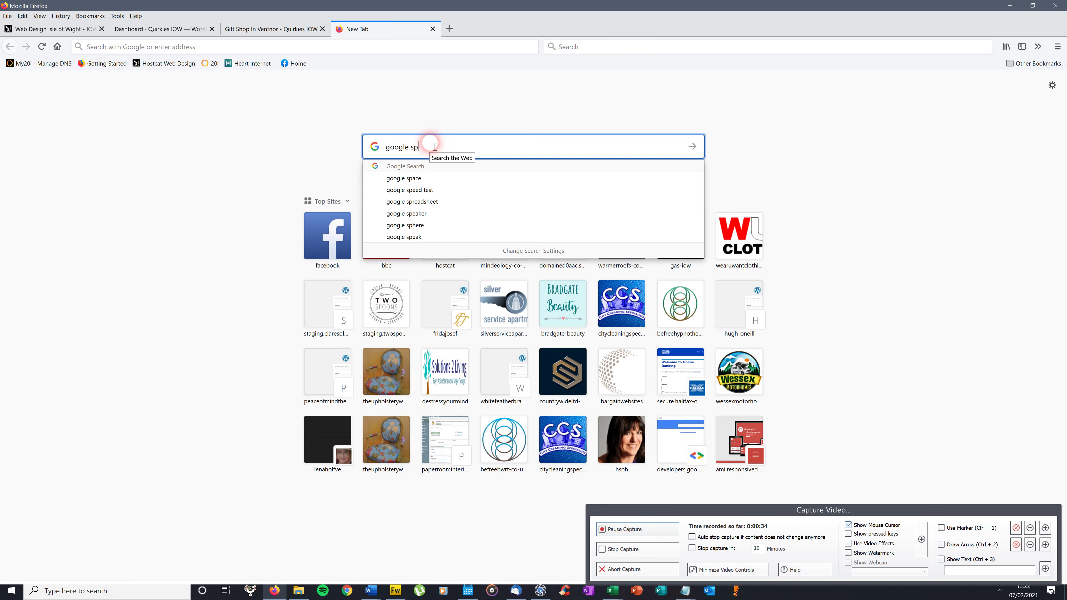
{"action": "key", "text": "BackSpace"}
{"action": "key", "text": "BackSpace"}
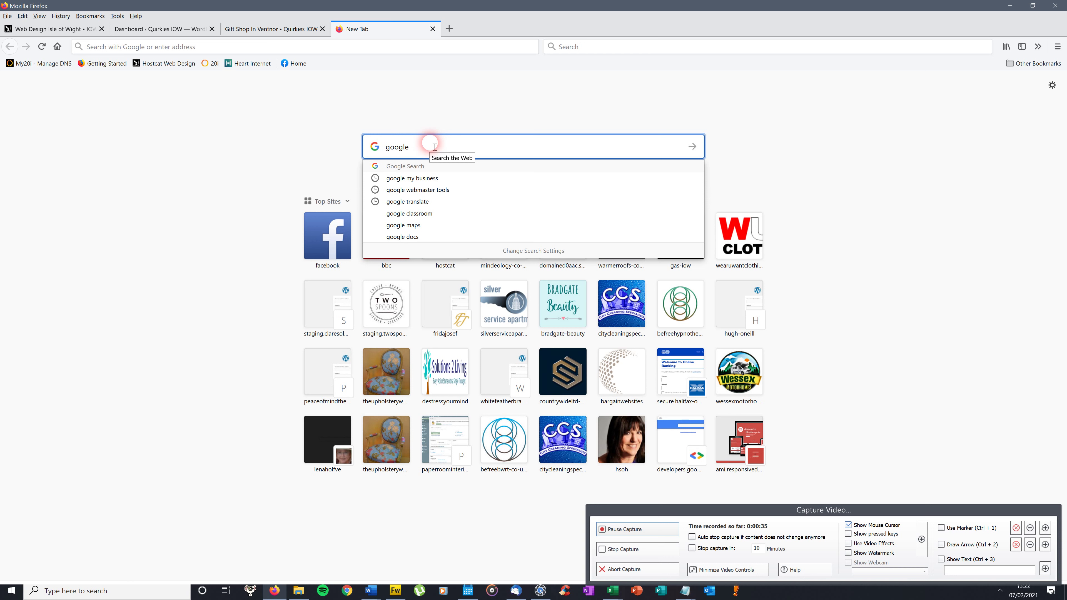
{"action": "type", "text": "page"}
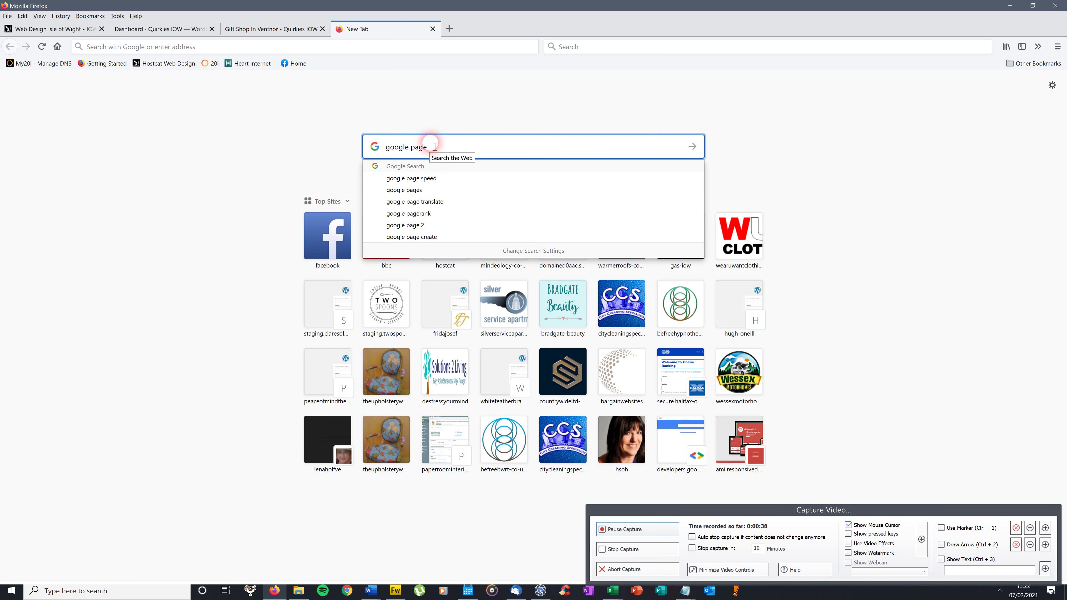
{"action": "type", "text": " speed insi"}
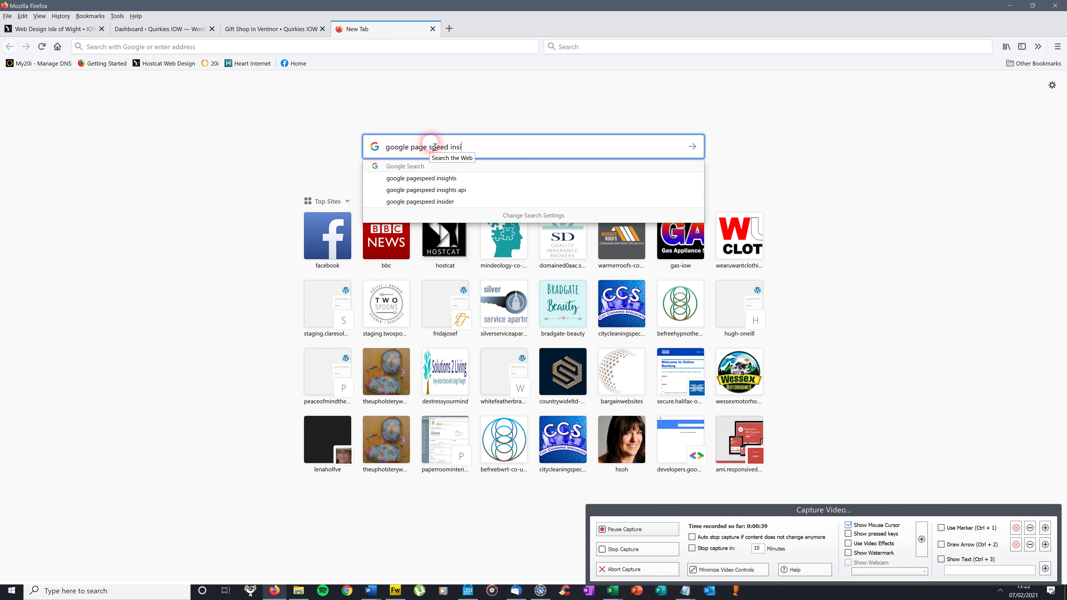
{"action": "type", "text": "ghts"}
{"action": "key", "text": "Return"}
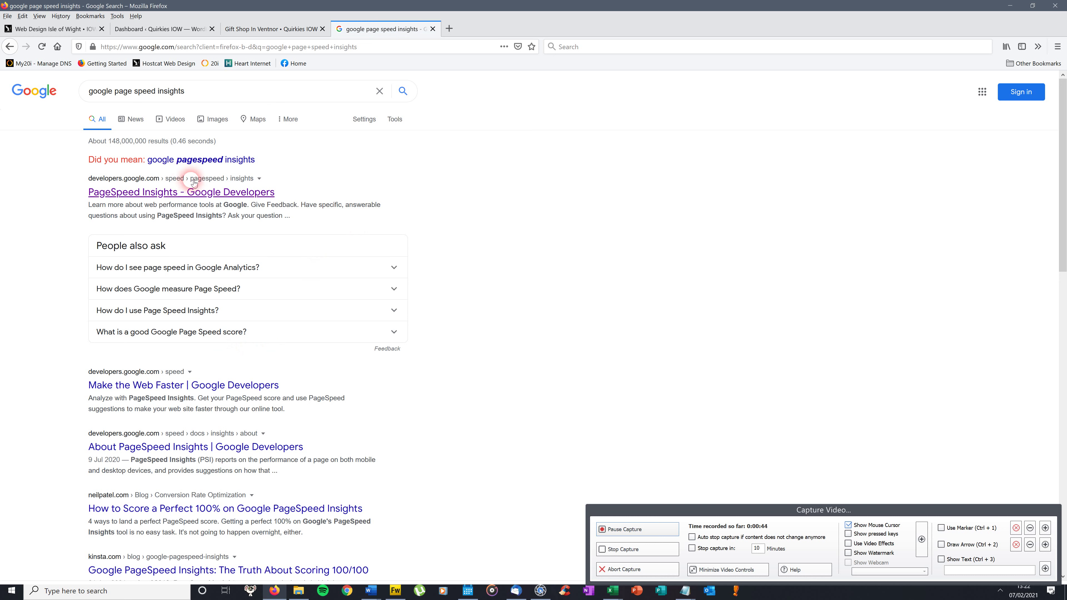
{"action": "left_click", "coordinate": [204, 192]}
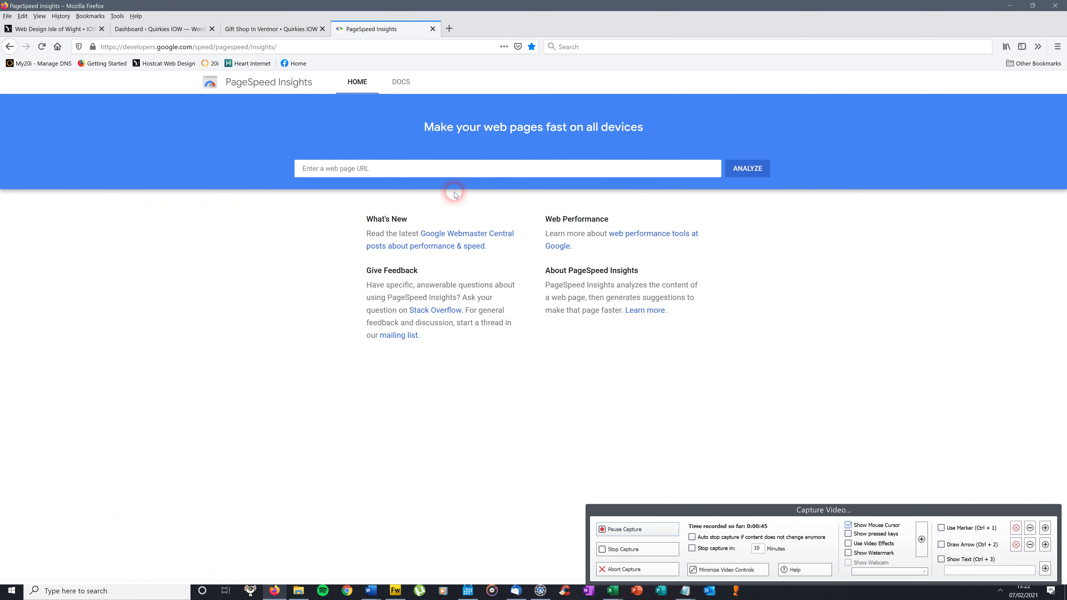
{"action": "right_click", "coordinate": [347, 168]}
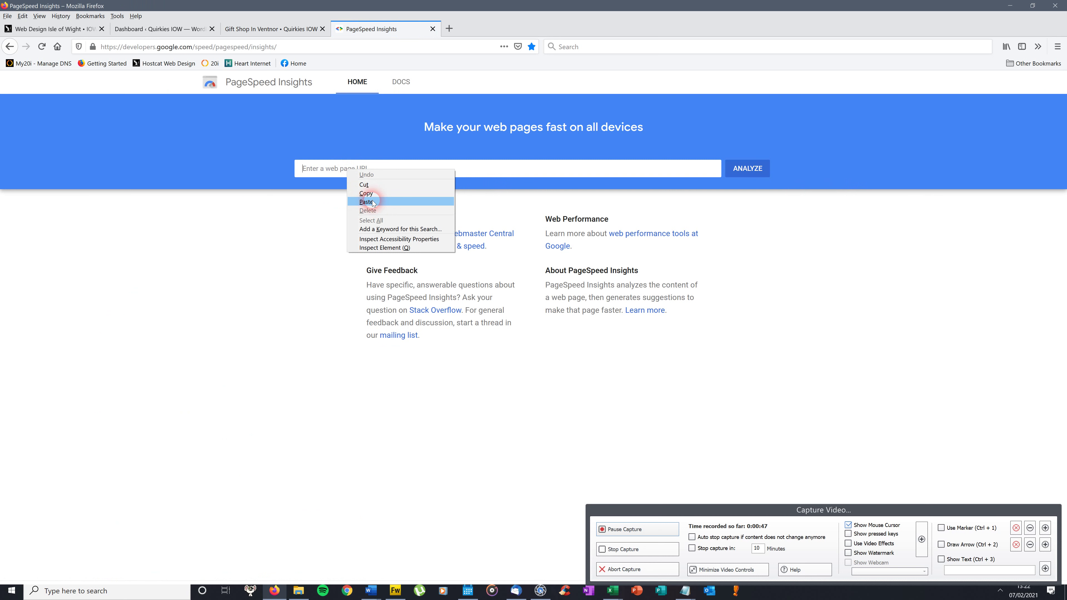
{"action": "left_click", "coordinate": [372, 203]}
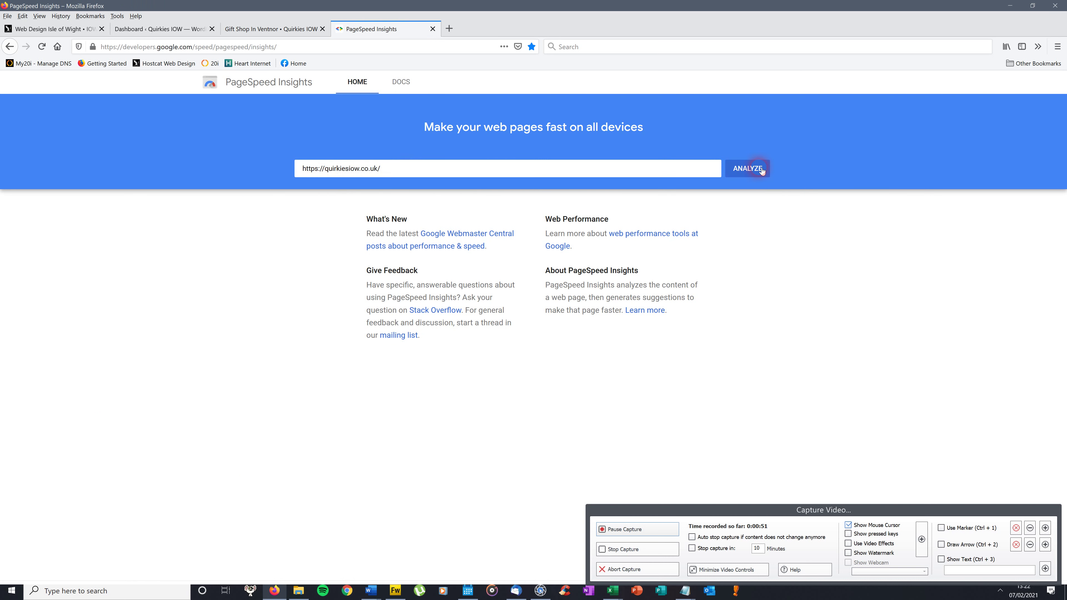
{"action": "left_click", "coordinate": [751, 170]}
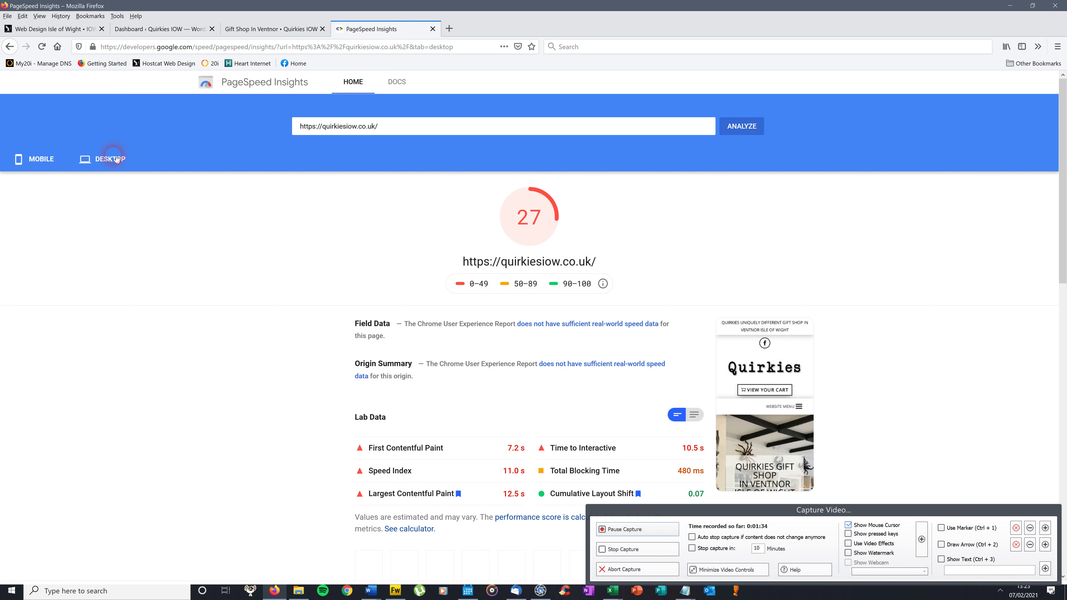
{"action": "left_click", "coordinate": [116, 159]}
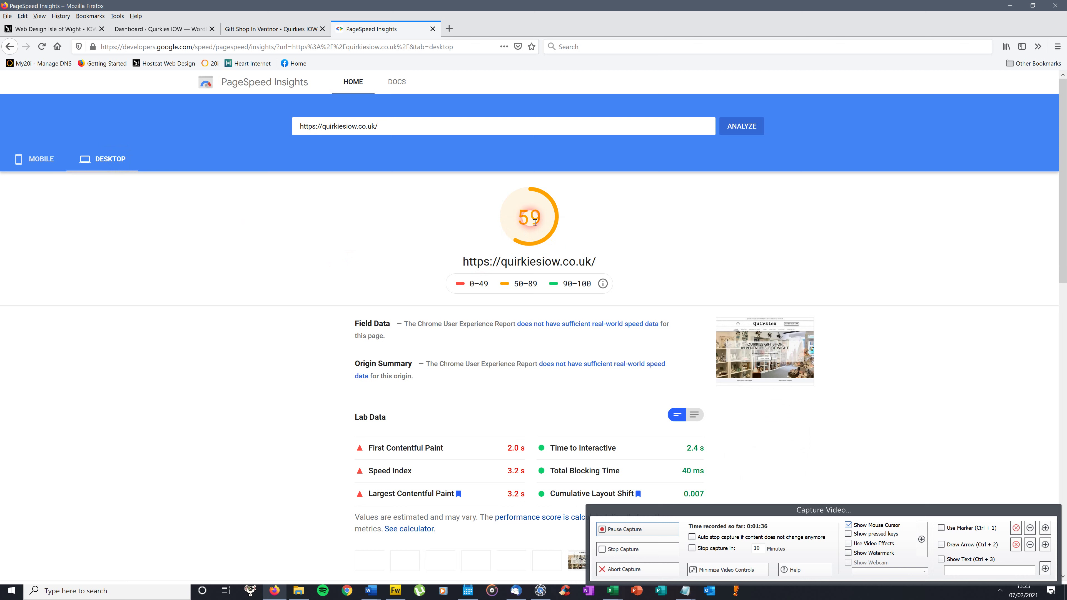
Search for "online page speed test" in a new tab and open the GTmetrix website.
{"action": "left_click", "coordinate": [447, 35]}
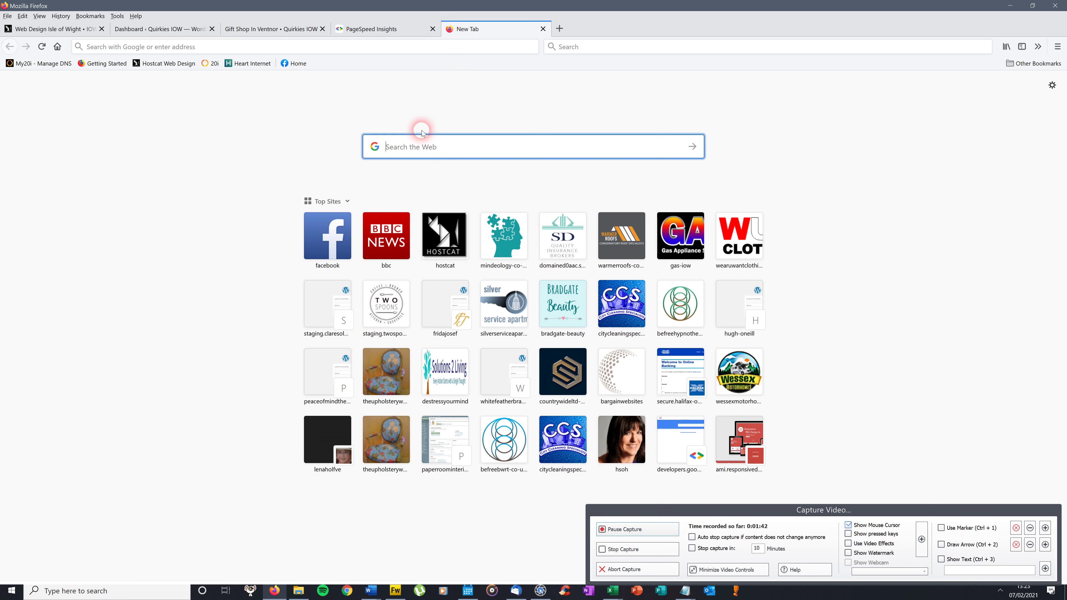
{"action": "type", "text": "gnm"}
{"action": "key", "text": "BackSpace"}
{"action": "key", "text": "BackSpace"}
{"action": "key", "text": "BackSpace"}
{"action": "type", "text": "online"}
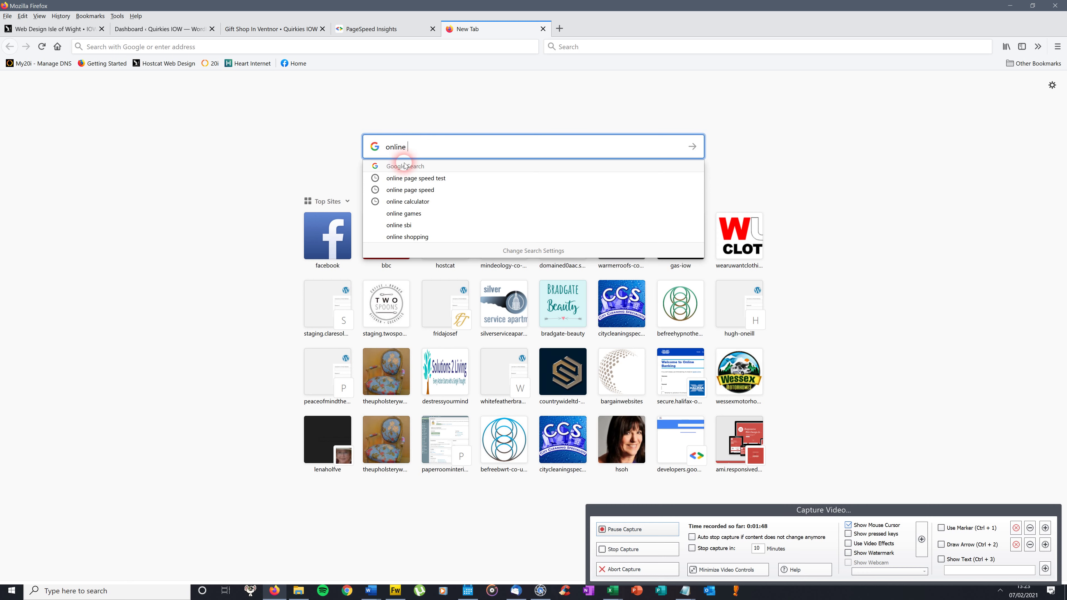
{"action": "left_click", "coordinate": [445, 179]}
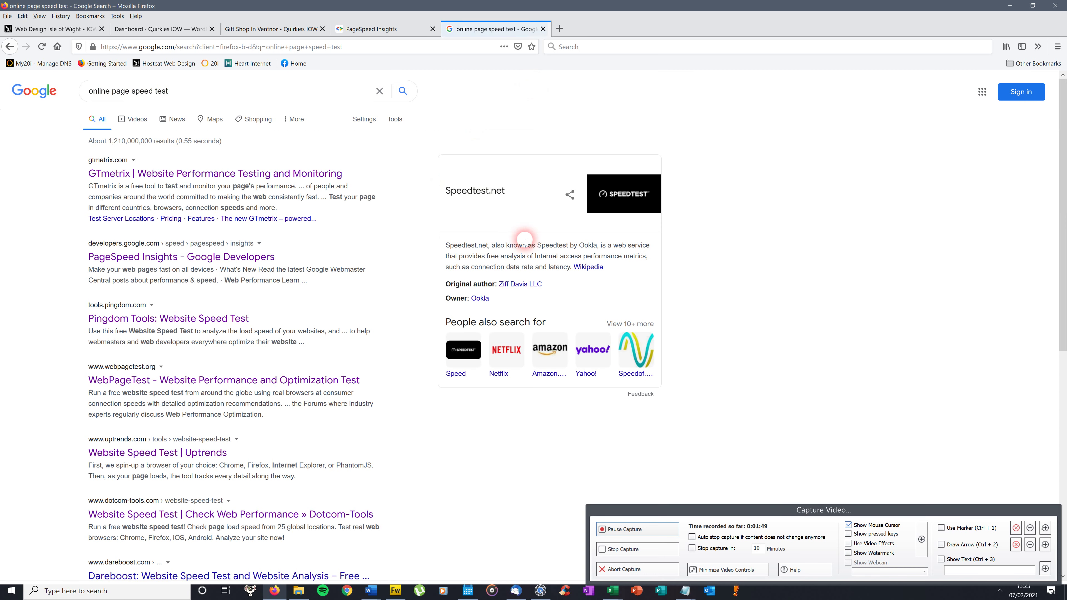
{"action": "left_click", "coordinate": [204, 177]}
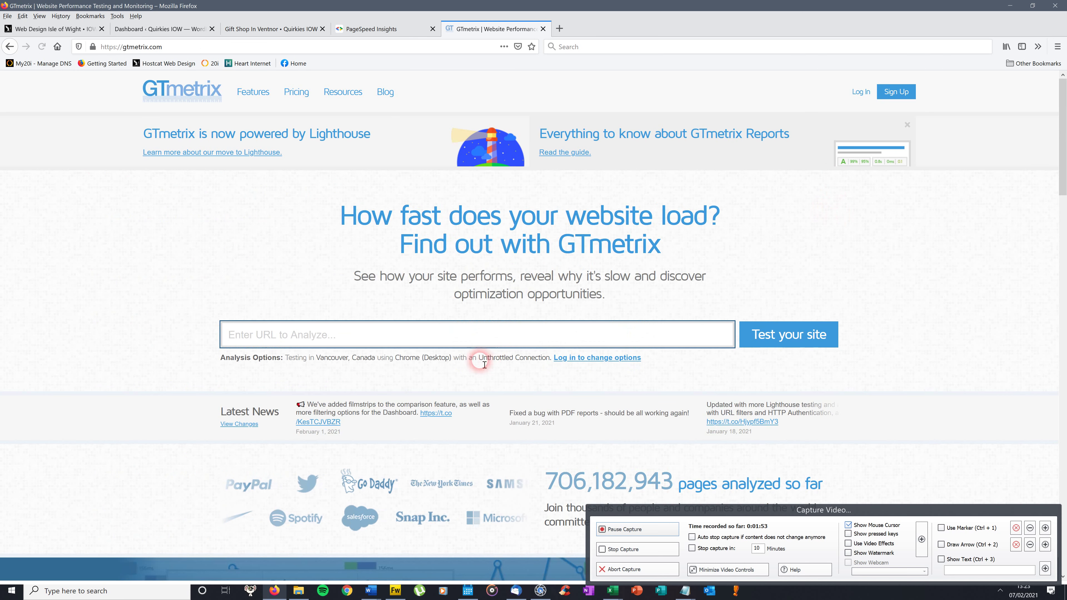
{"action": "right_click", "coordinate": [329, 333]}
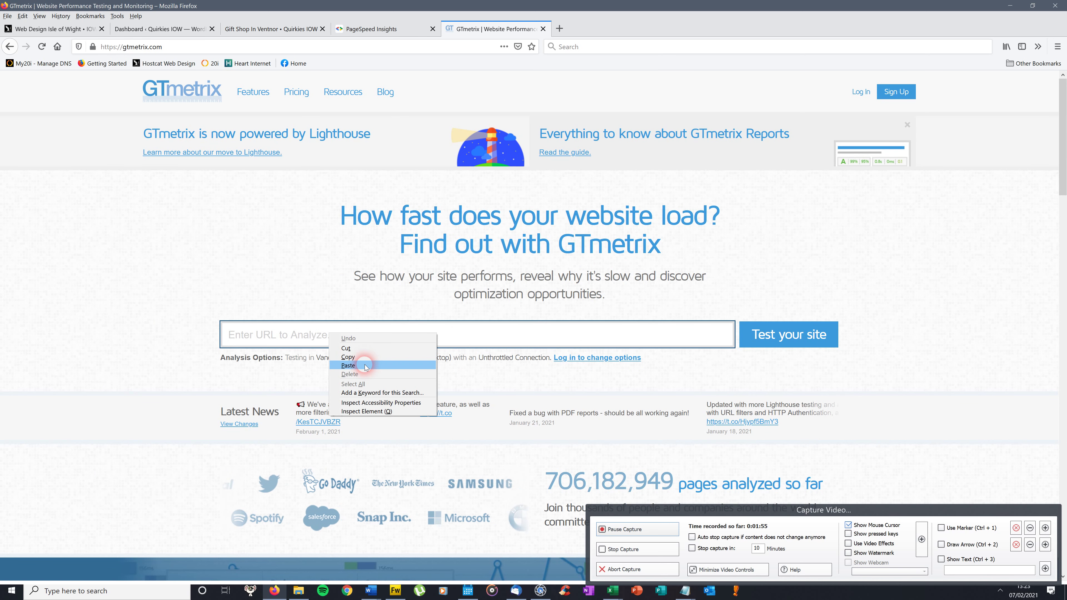
{"action": "left_click", "coordinate": [365, 365]}
{"action": "left_click", "coordinate": [766, 335]}
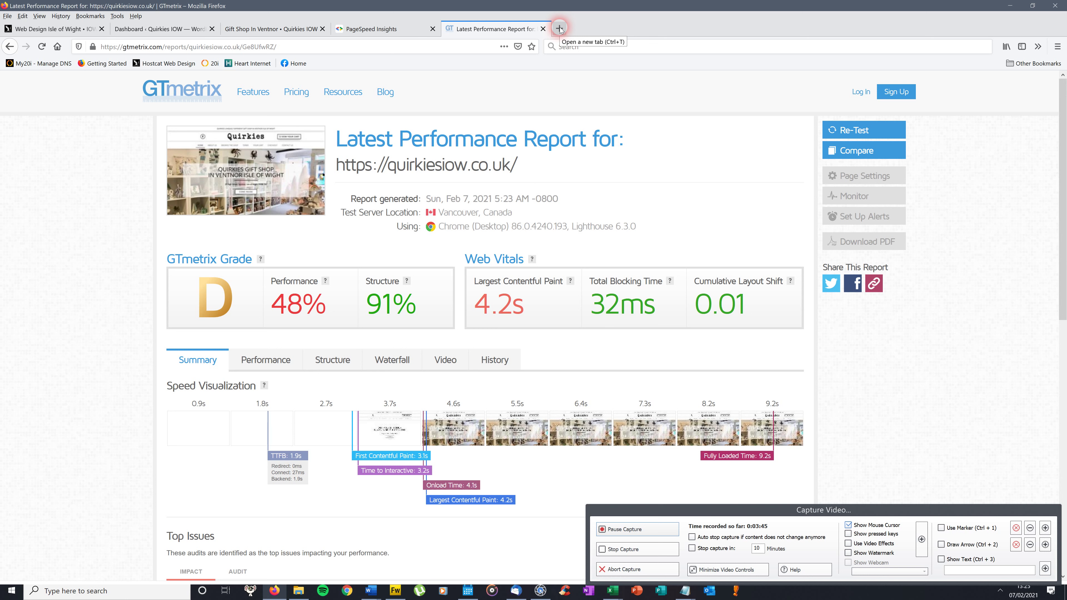
Search for "nitropack" in a new tab and open the NitroPack website.
{"action": "left_click", "coordinate": [559, 28]}
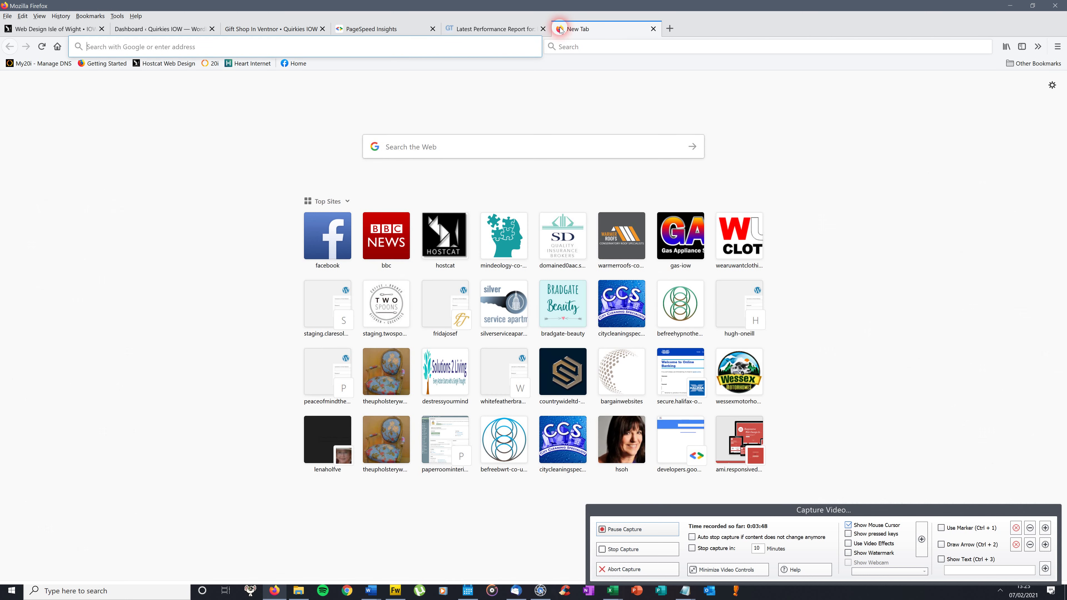
{"action": "left_click", "coordinate": [519, 28]}
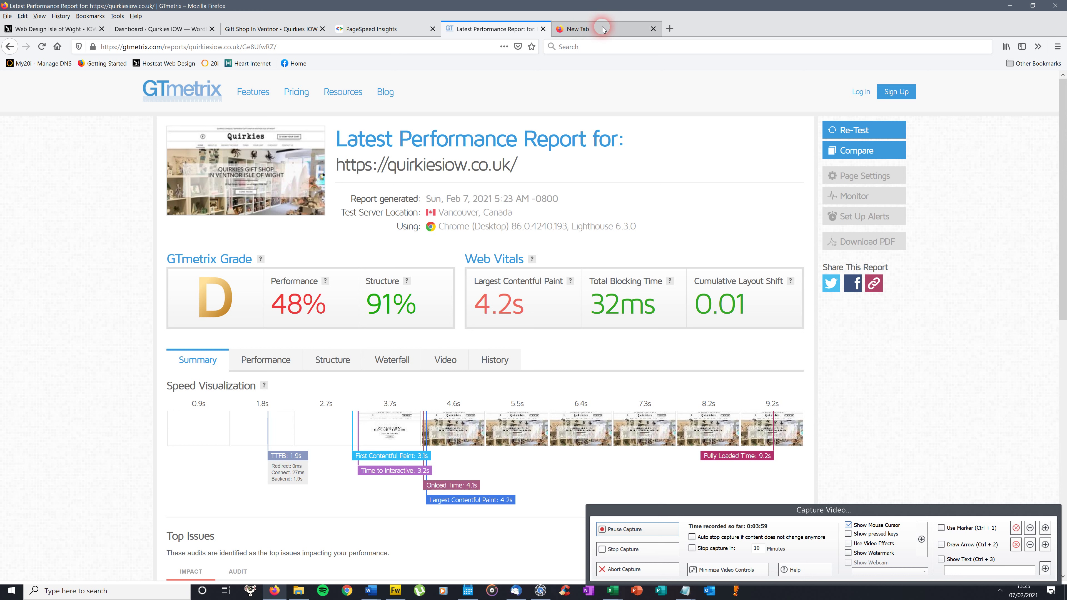
{"action": "left_click", "coordinate": [275, 33]}
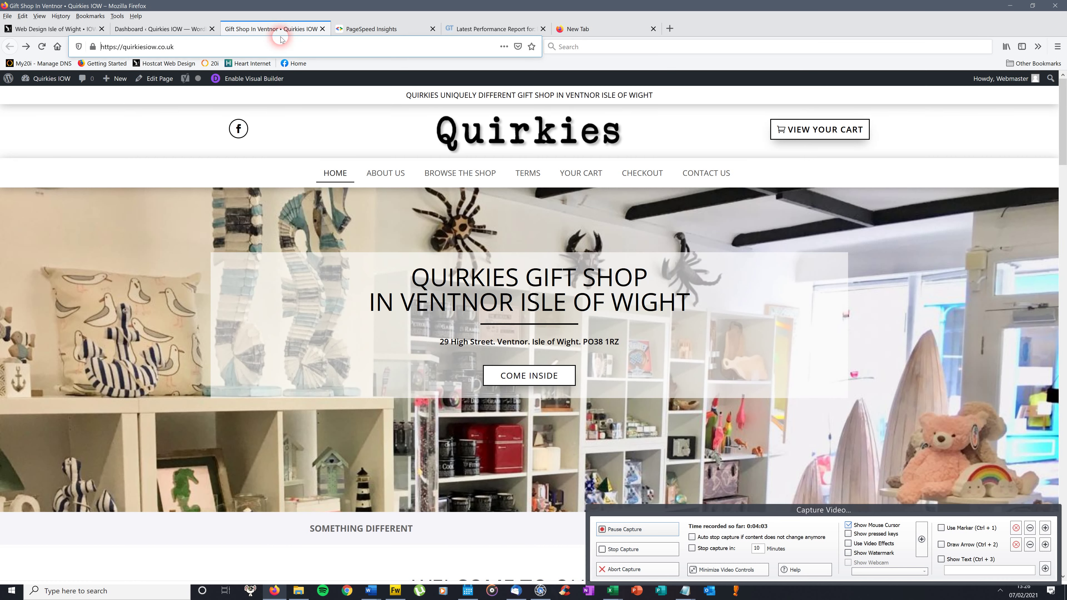
{"action": "left_click", "coordinate": [601, 28]}
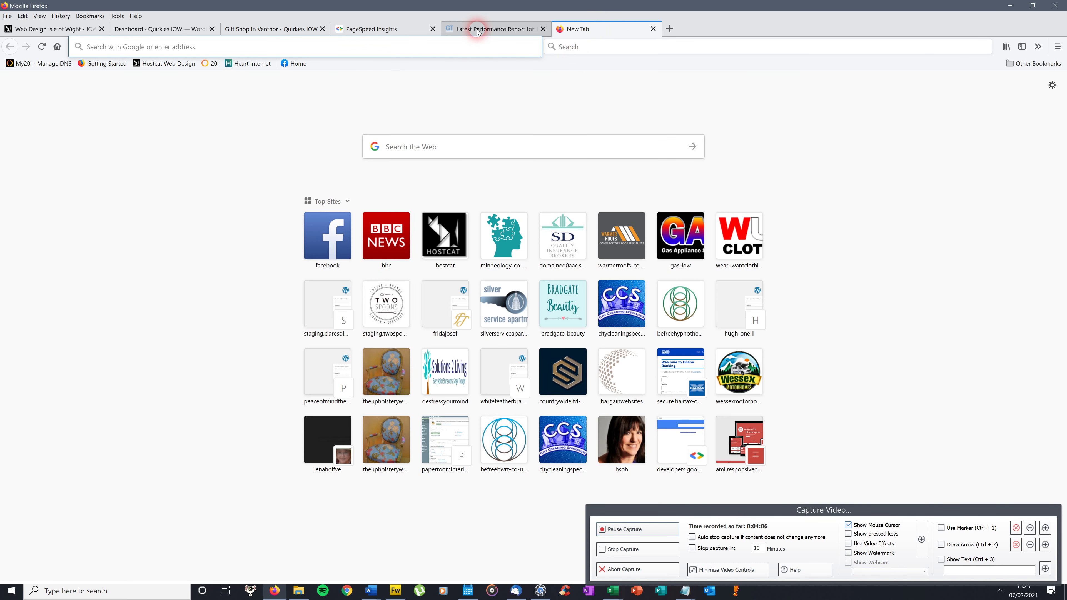
{"action": "left_click", "coordinate": [394, 146]}
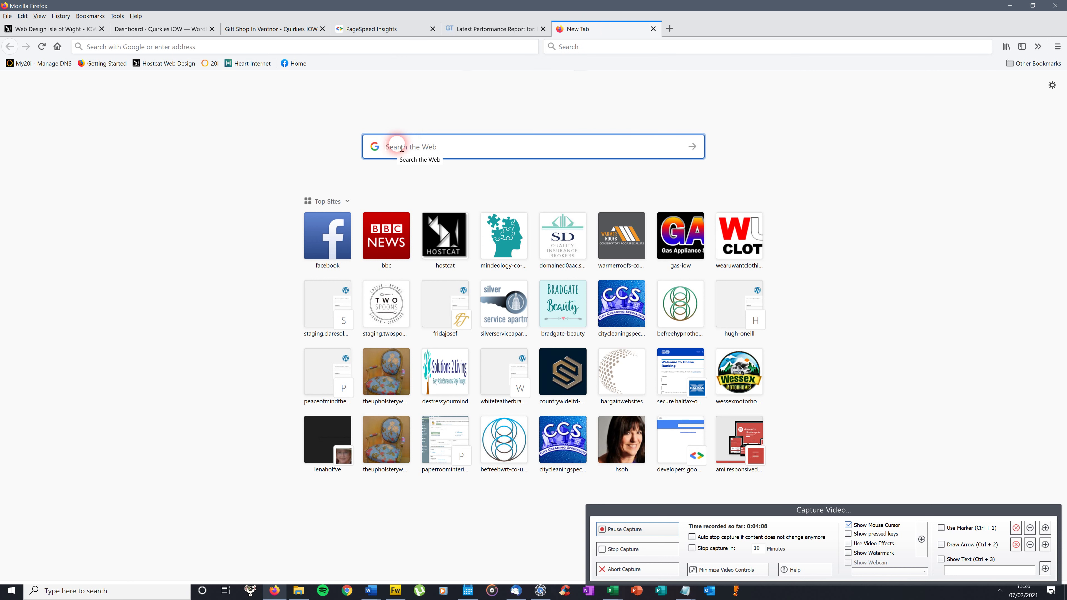
{"action": "type", "text": "nitr"}
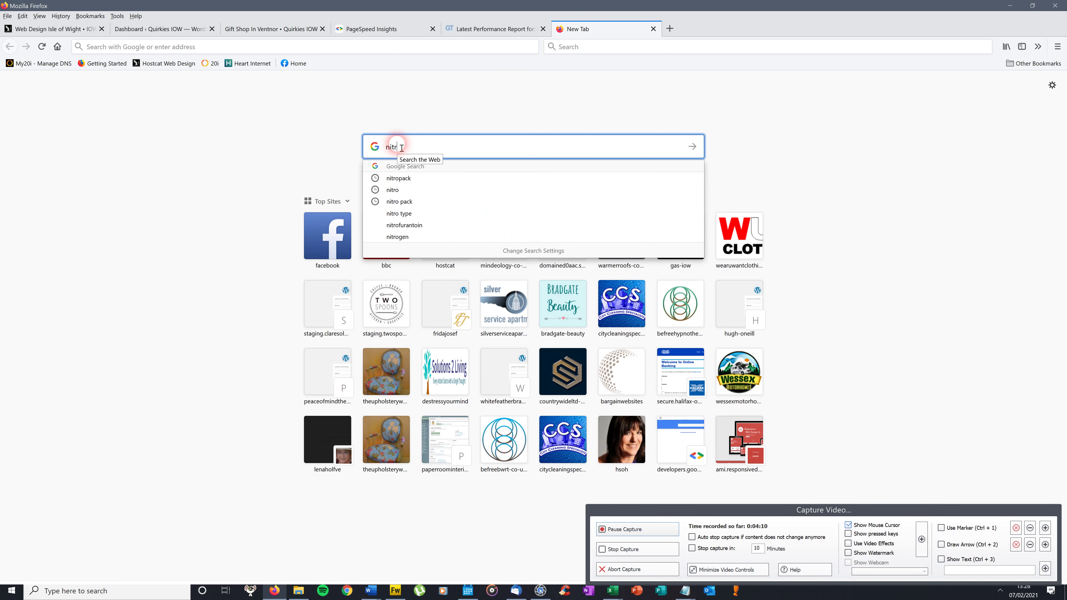
{"action": "type", "text": "opack"}
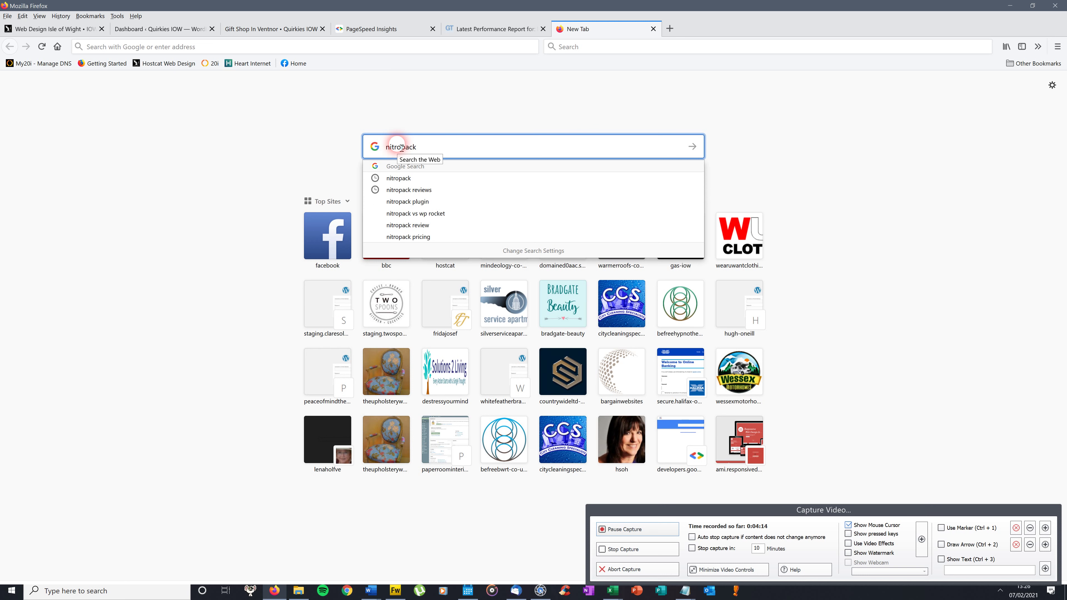
{"action": "key", "text": "Return"}
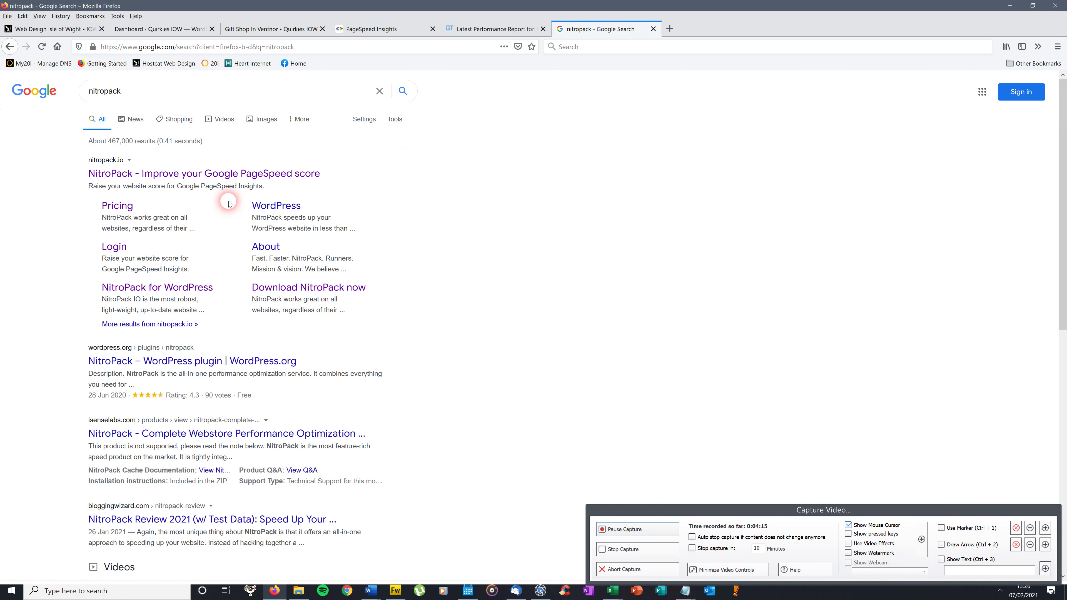
{"action": "left_click", "coordinate": [249, 173]}
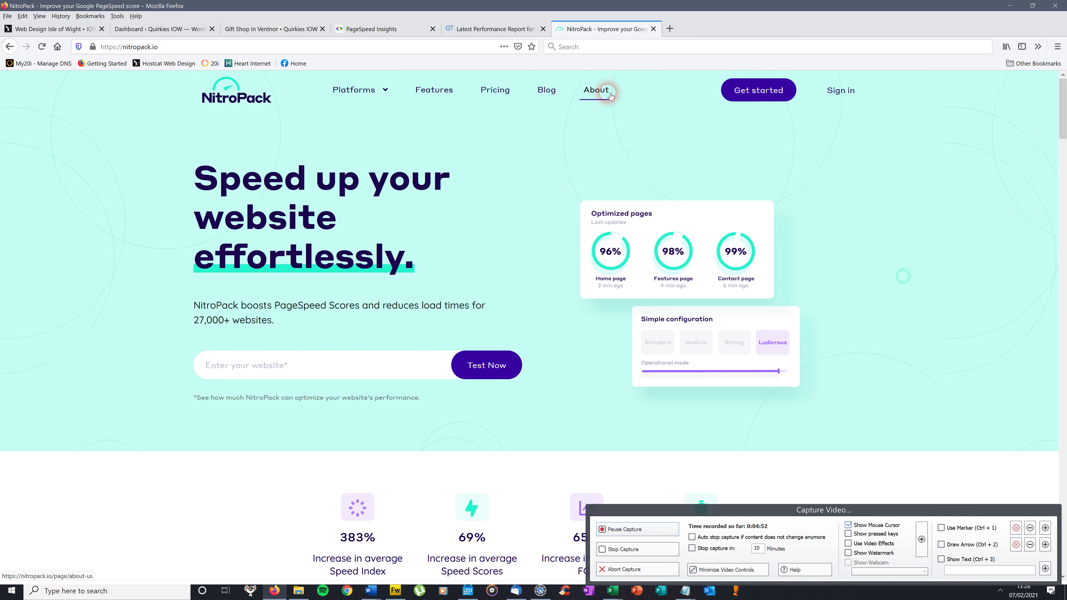
Open NitroPack's pricing plans, compare them and start the sign-up for the Free plan.
{"action": "left_click", "coordinate": [763, 92]}
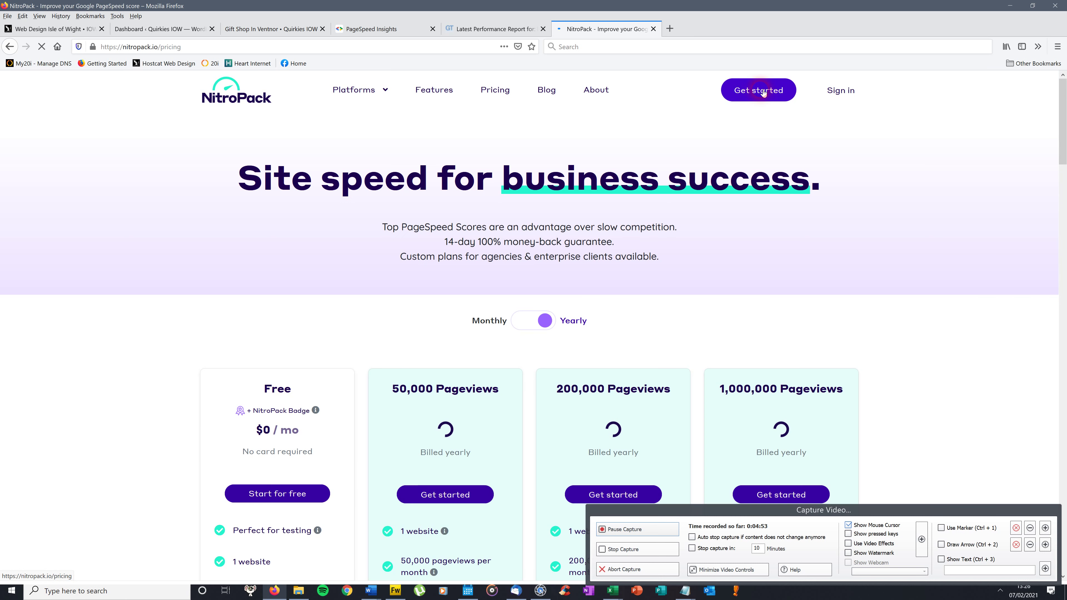
{"action": "left_click_drag", "start_coordinate": [1063, 116], "coordinate": [1063, 160]}
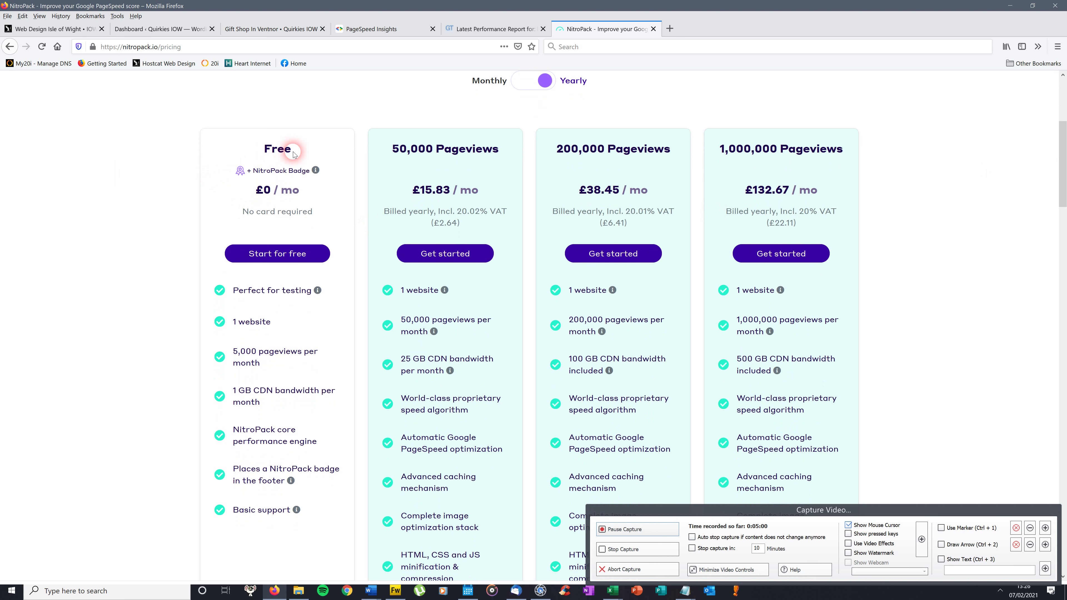
{"action": "left_click_drag", "start_coordinate": [294, 152], "coordinate": [261, 152]}
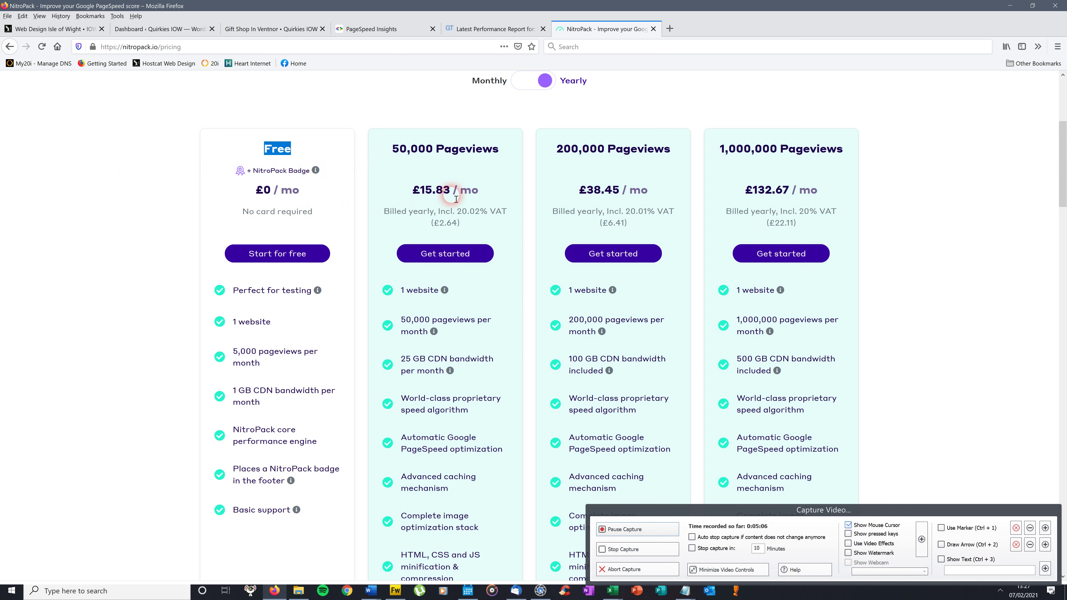
{"action": "left_click_drag", "start_coordinate": [440, 191], "coordinate": [476, 224]}
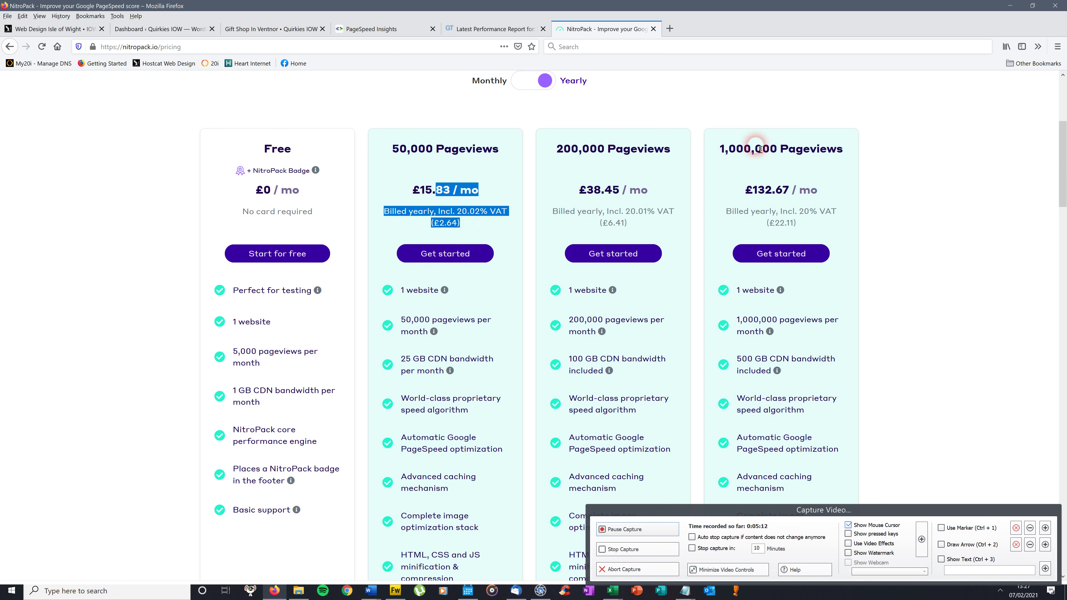
{"action": "left_click", "coordinate": [728, 111]}
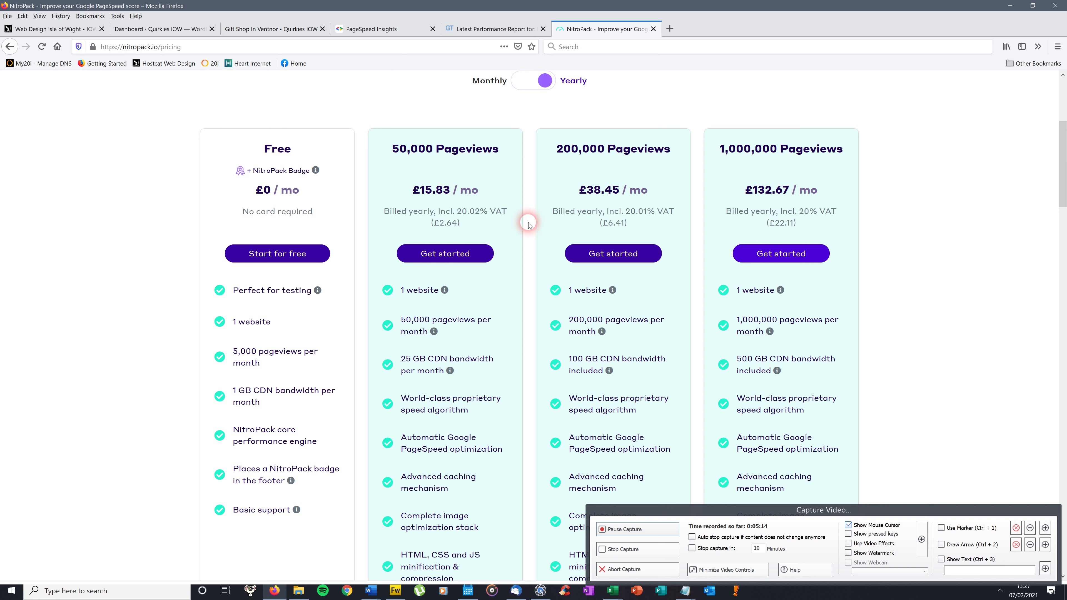
{"action": "left_click", "coordinate": [273, 254]}
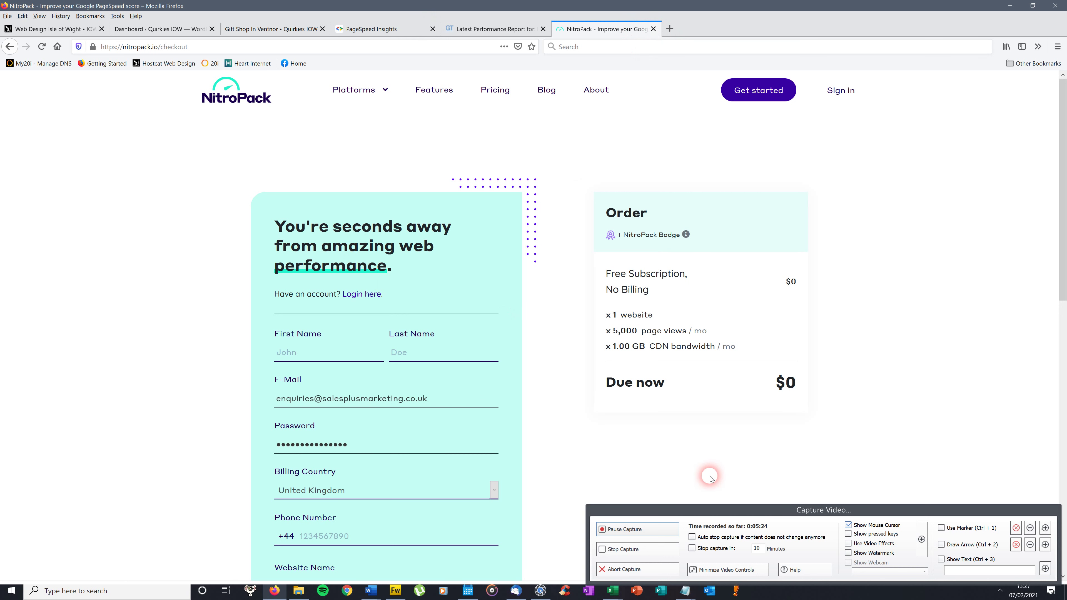
{"action": "left_click_drag", "start_coordinate": [714, 509], "coordinate": [690, 315]}
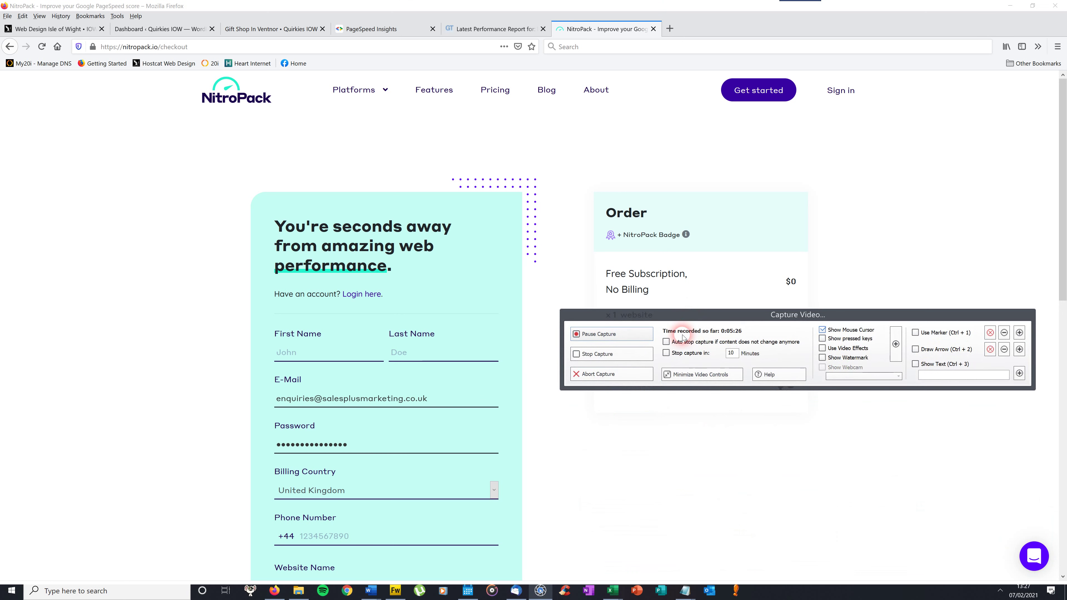
{"action": "left_click", "coordinate": [598, 334]}
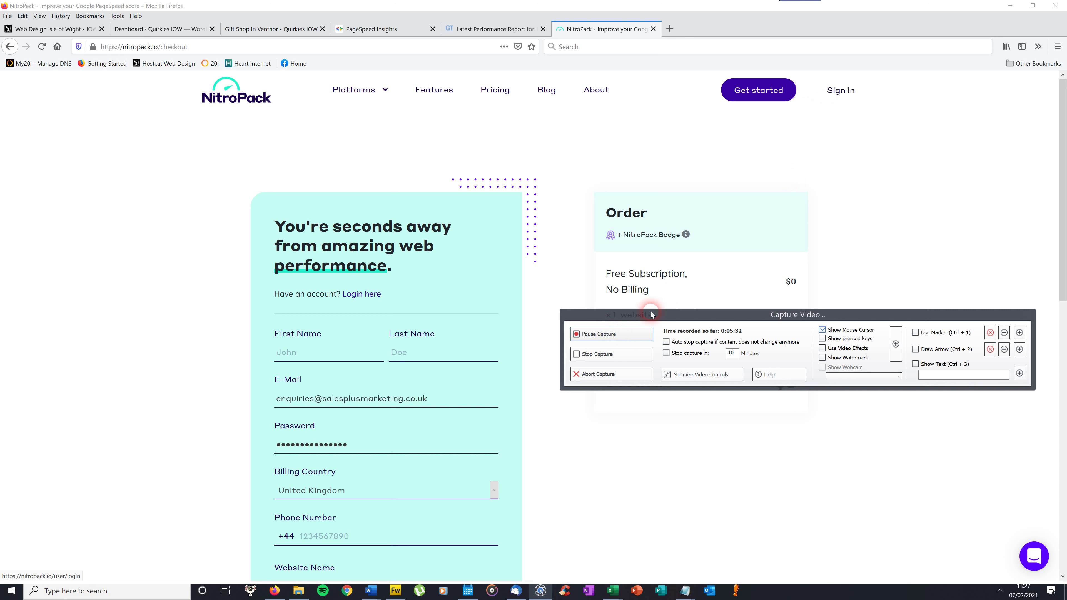
{"action": "left_click", "coordinate": [613, 334]}
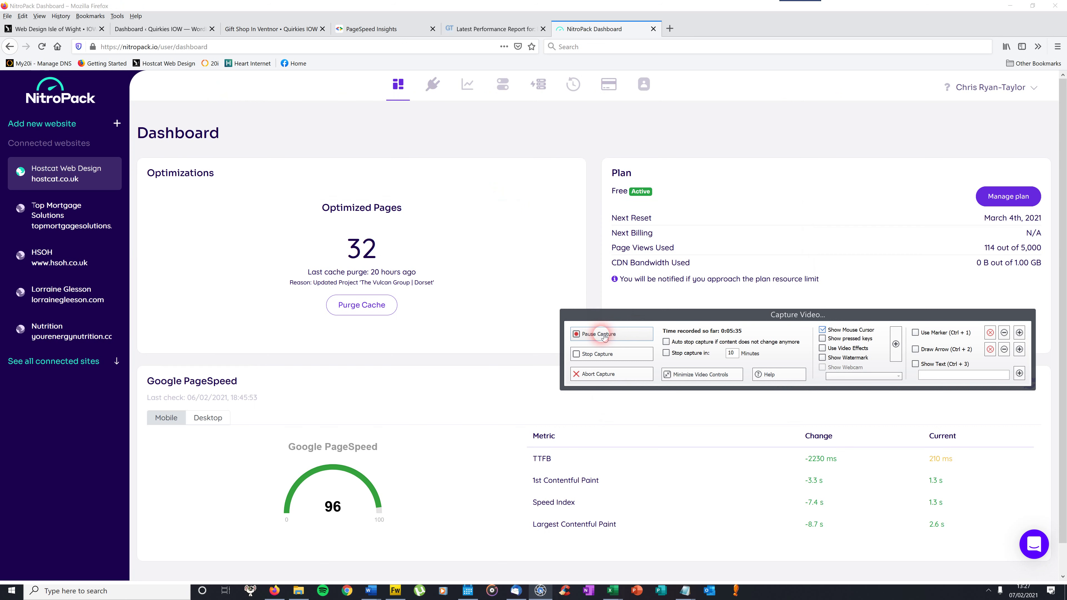
{"action": "left_click", "coordinate": [474, 245]}
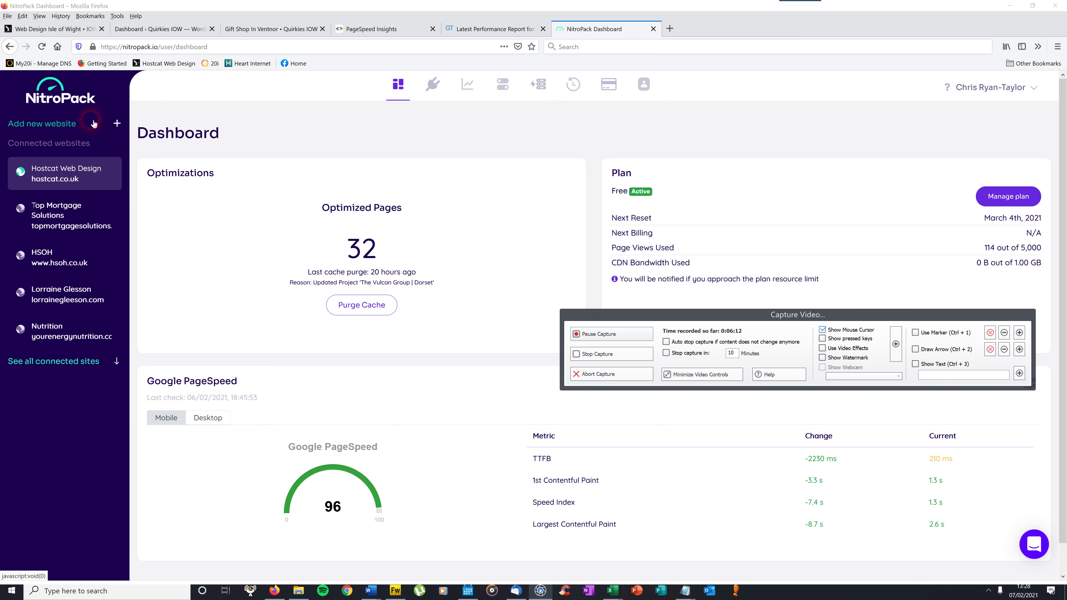
{"action": "left_click", "coordinate": [117, 124]}
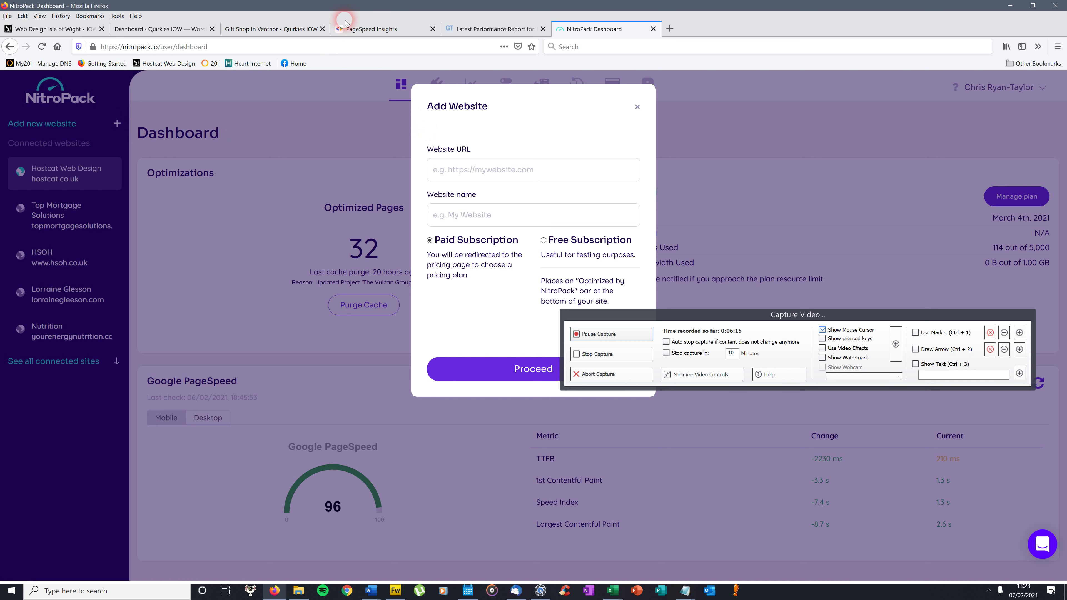
{"action": "left_click_drag", "start_coordinate": [673, 312], "coordinate": [704, 365]}
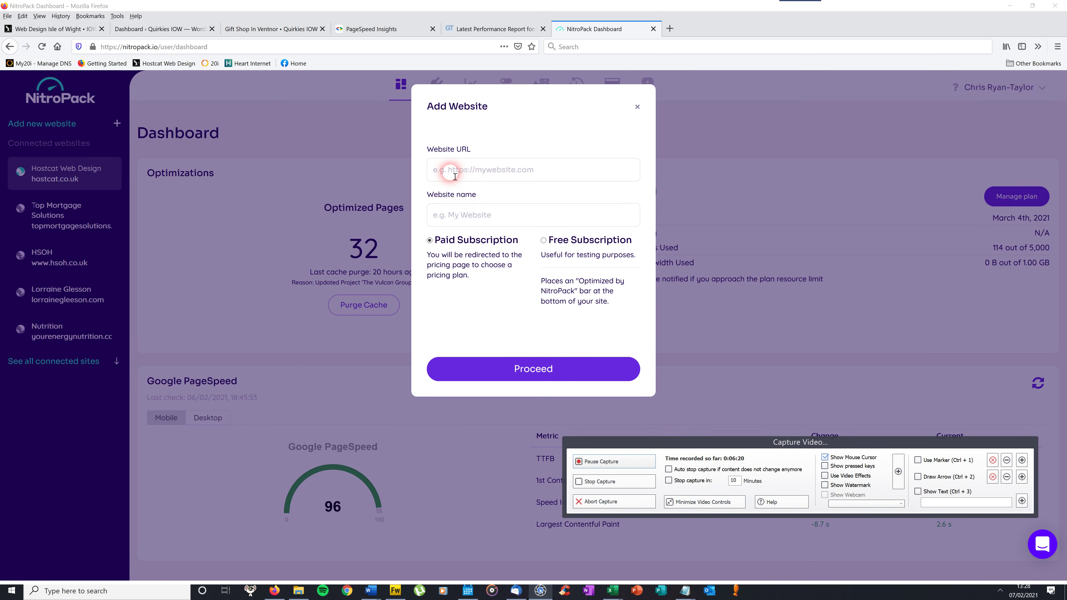
{"action": "left_click", "coordinate": [287, 23]}
{"action": "left_click", "coordinate": [105, 46]}
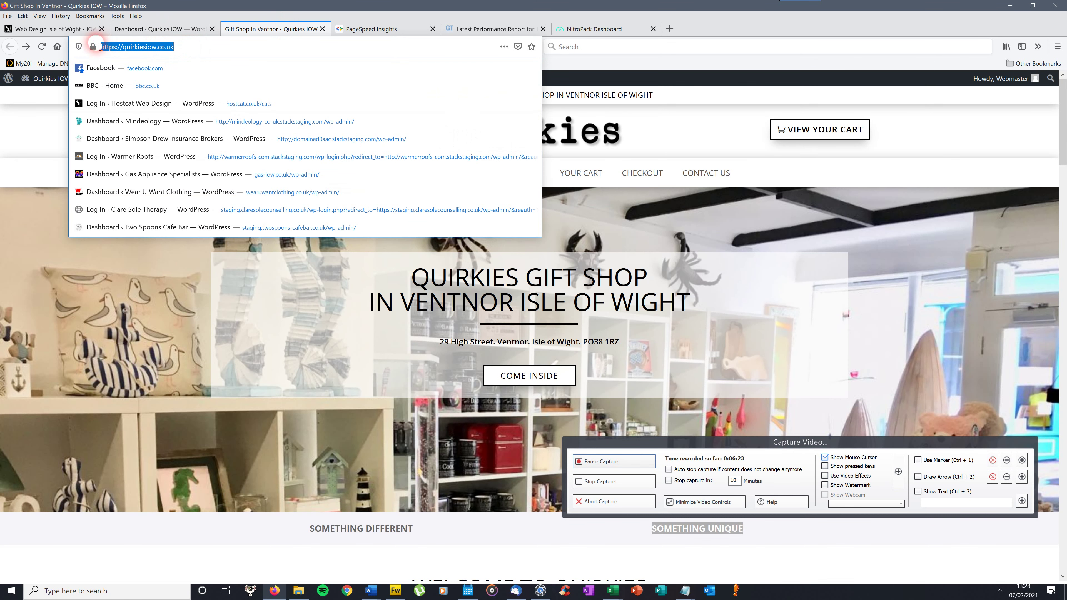
{"action": "right_click", "coordinate": [139, 47]}
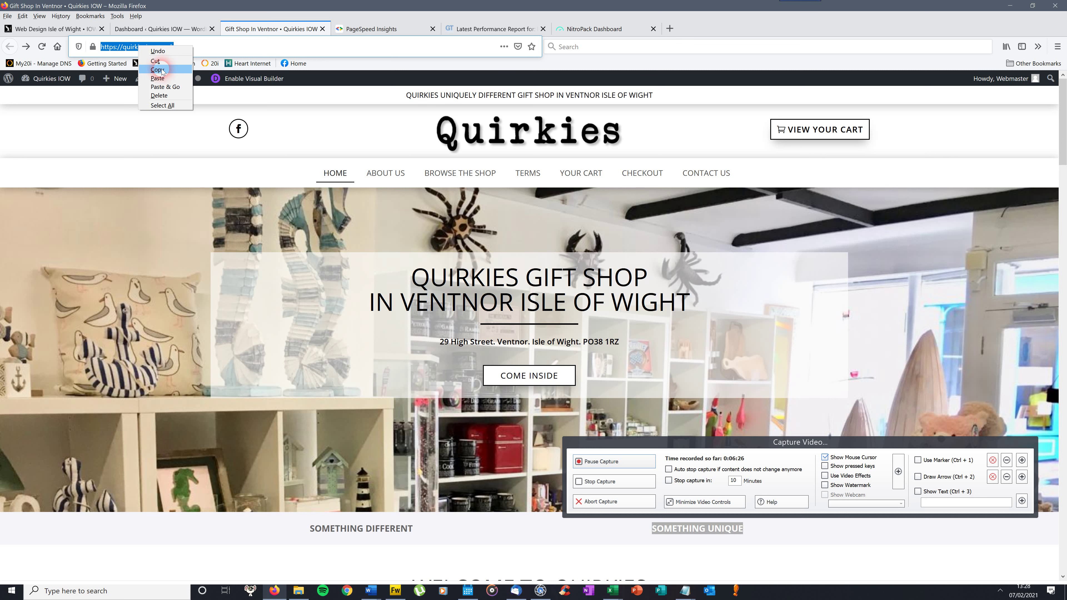
{"action": "left_click", "coordinate": [158, 69]}
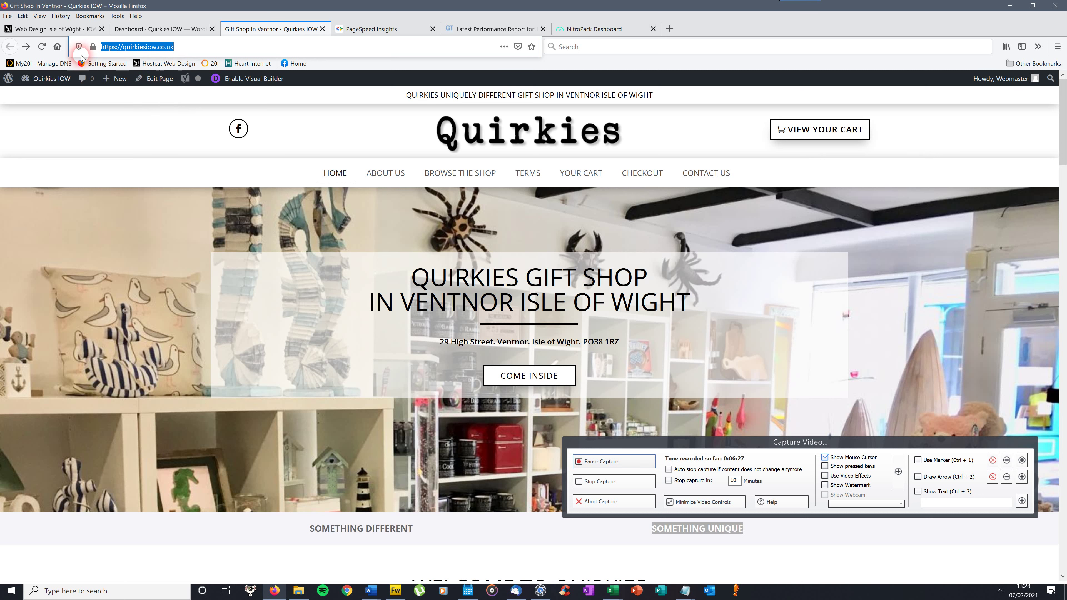
{"action": "left_click", "coordinate": [602, 28]}
{"action": "left_click", "coordinate": [455, 172]}
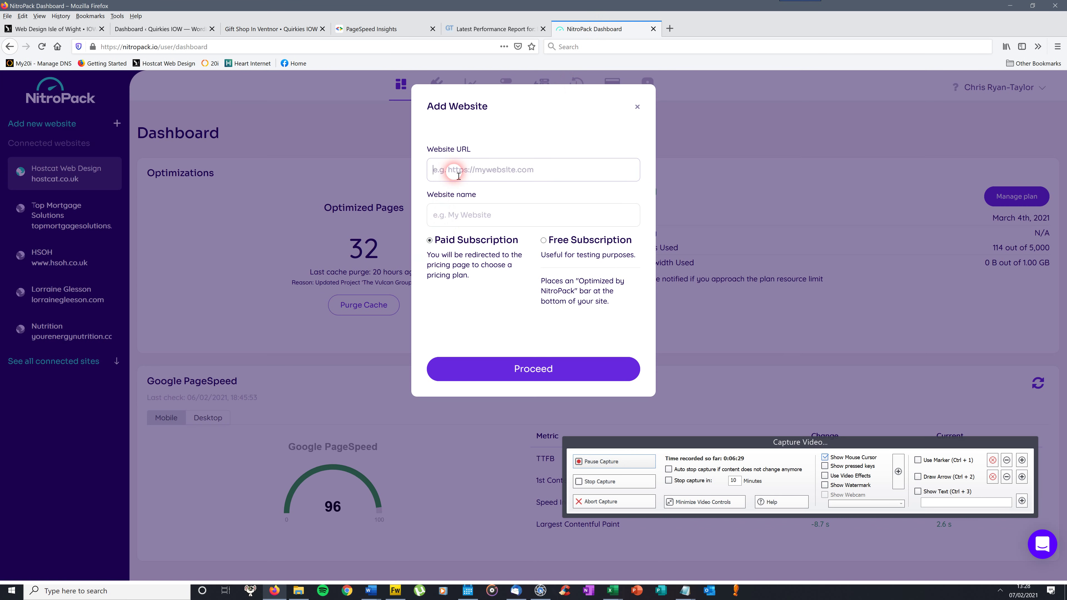
{"action": "right_click", "coordinate": [458, 175]}
{"action": "left_click", "coordinate": [457, 200]}
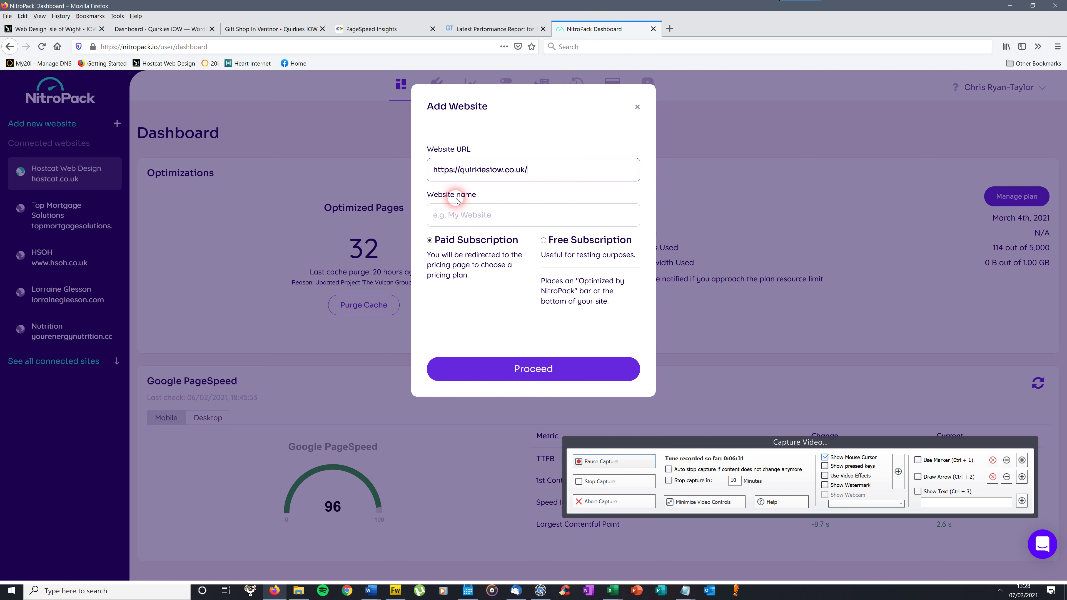
Name the new website Quirkies, choose the Free Subscription and proceed with adding it.
{"action": "left_click", "coordinate": [439, 218]}
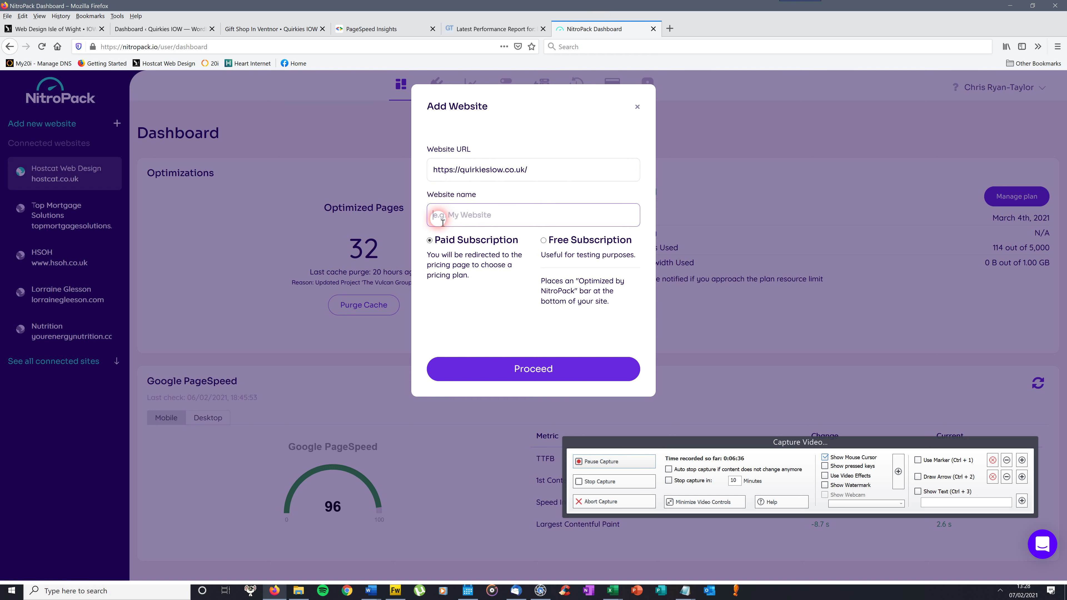
{"action": "type", "text": "Quirkies"}
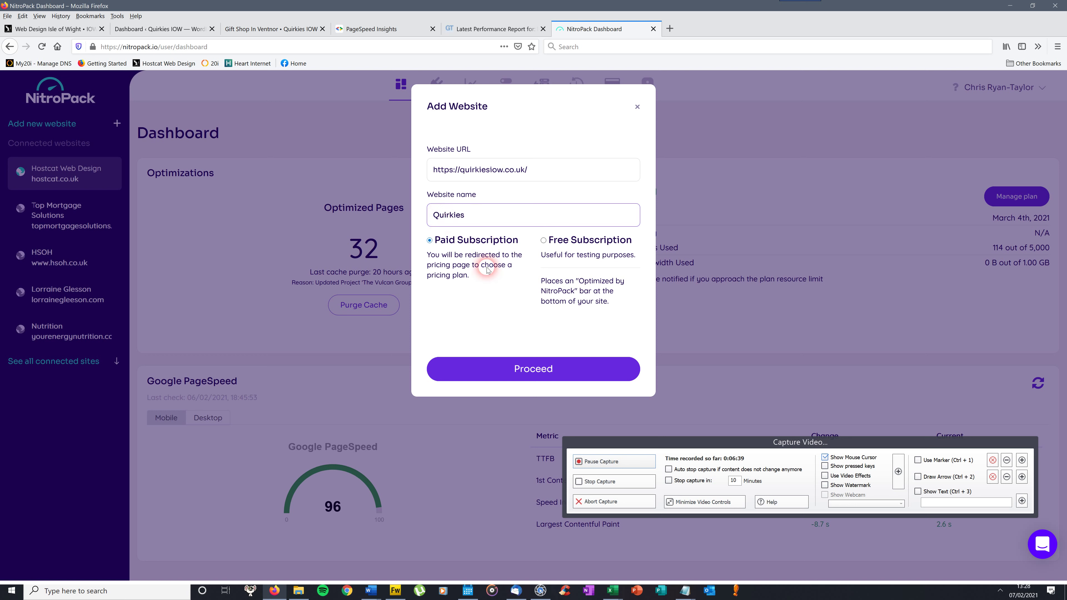
{"action": "left_click", "coordinate": [469, 292]}
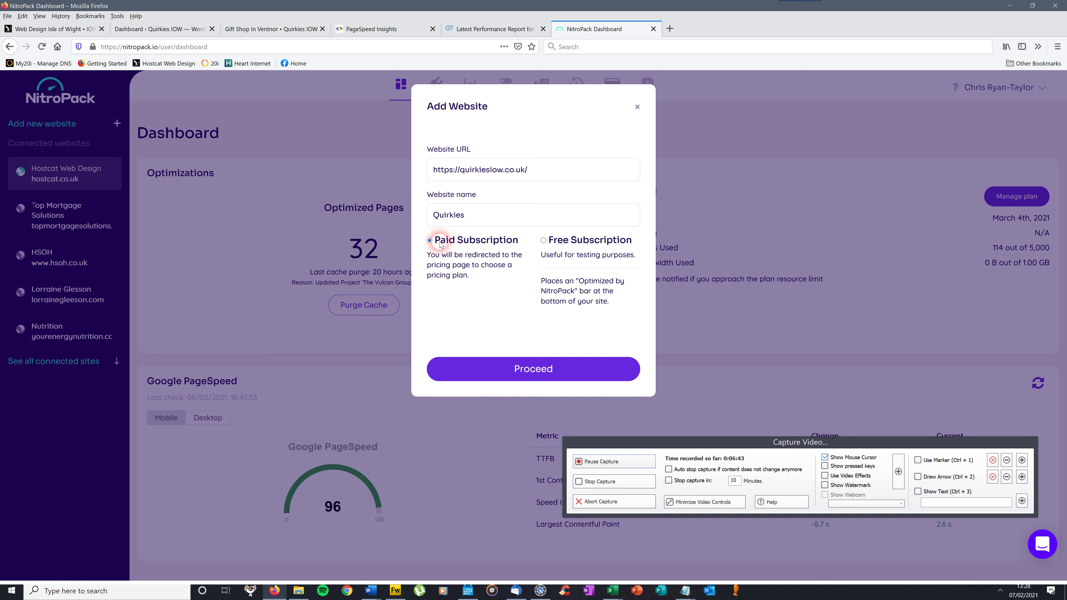
{"action": "left_click", "coordinate": [546, 242]}
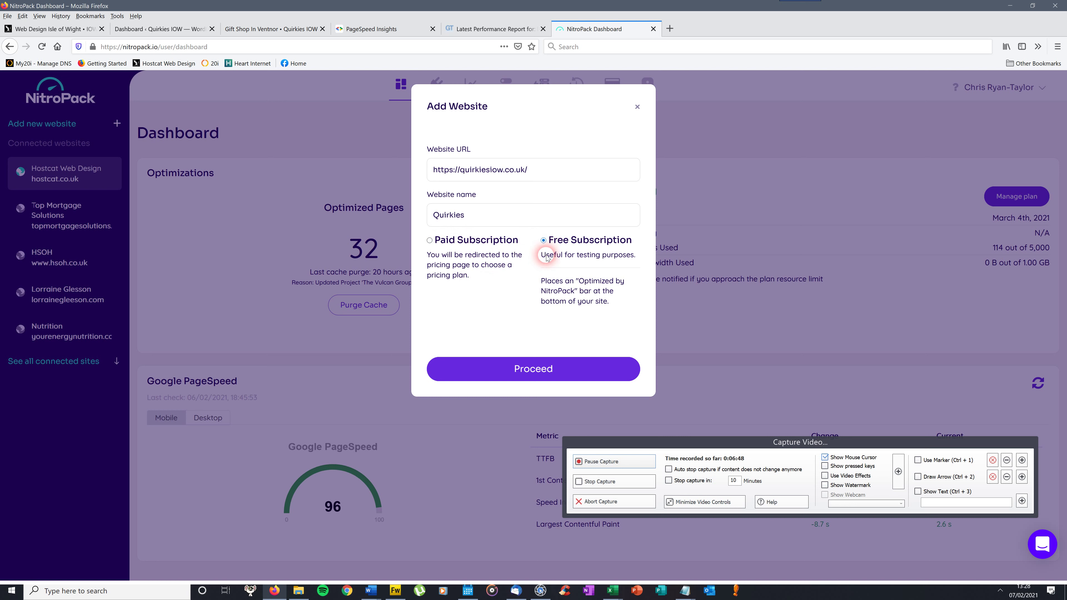
{"action": "left_click", "coordinate": [528, 374]}
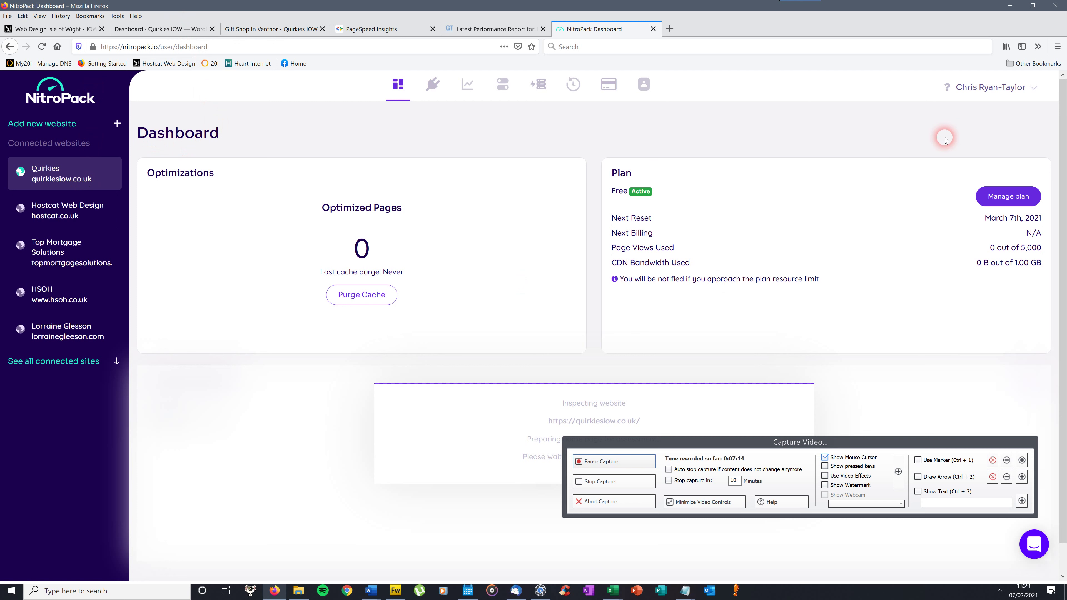
Switch to the Quirkies WordPress admin and open the page for adding new plugins.
{"action": "left_click", "coordinate": [178, 28]}
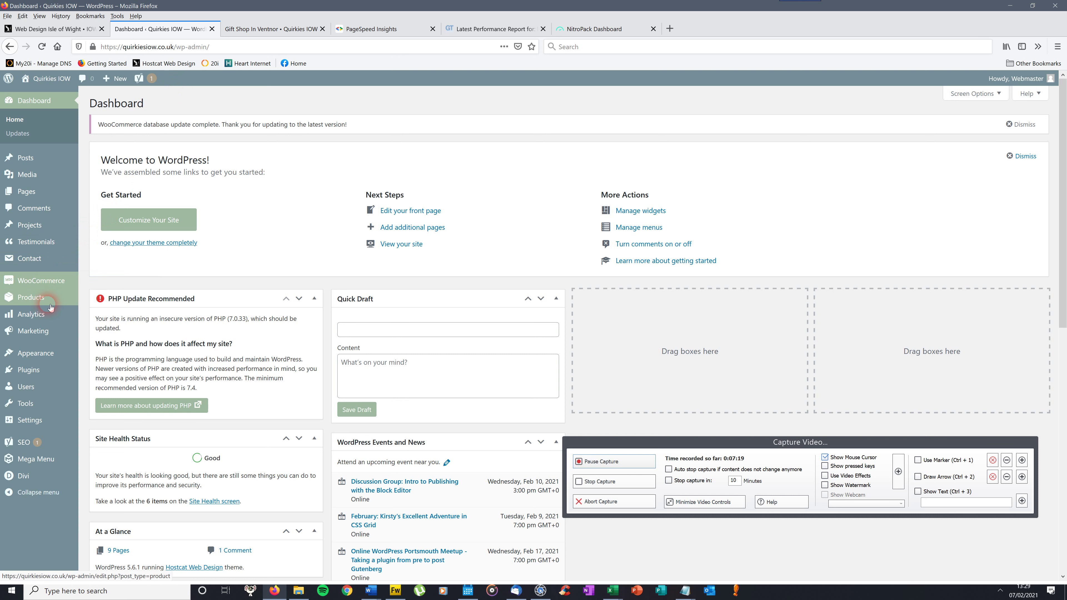
{"action": "left_click", "coordinate": [34, 370]}
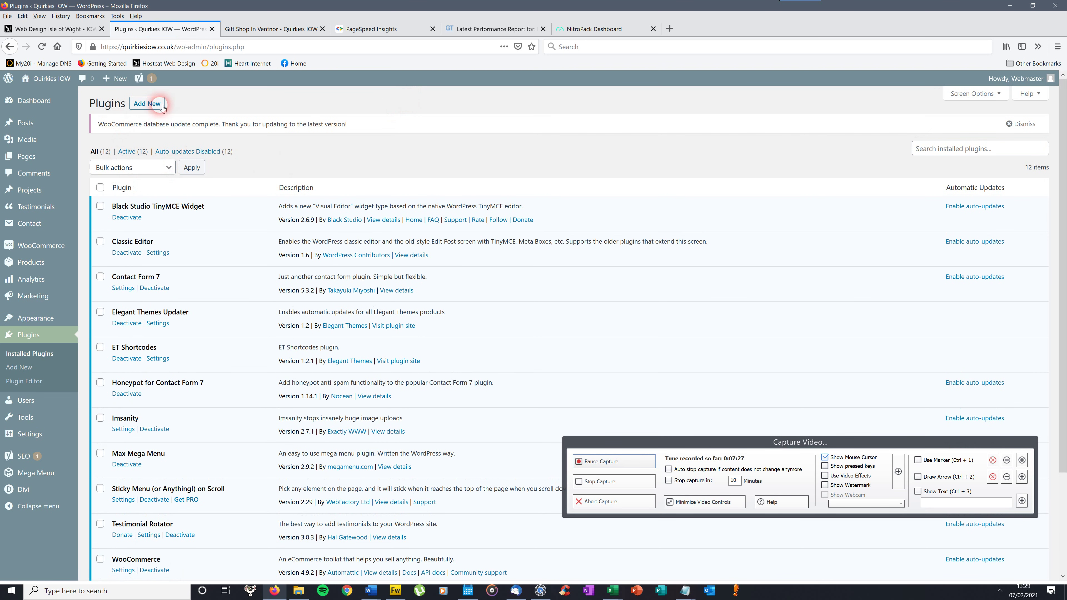
{"action": "left_click", "coordinate": [145, 106]}
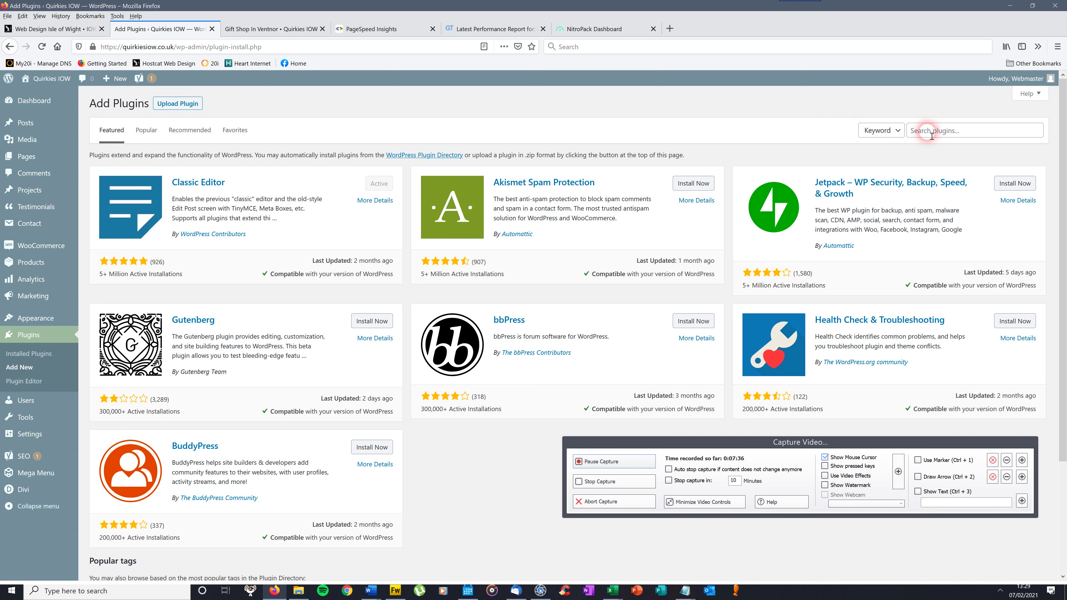
Search the plugin directory for "nitropack", then install and activate the NitroPack plugin.
{"action": "left_click", "coordinate": [924, 134]}
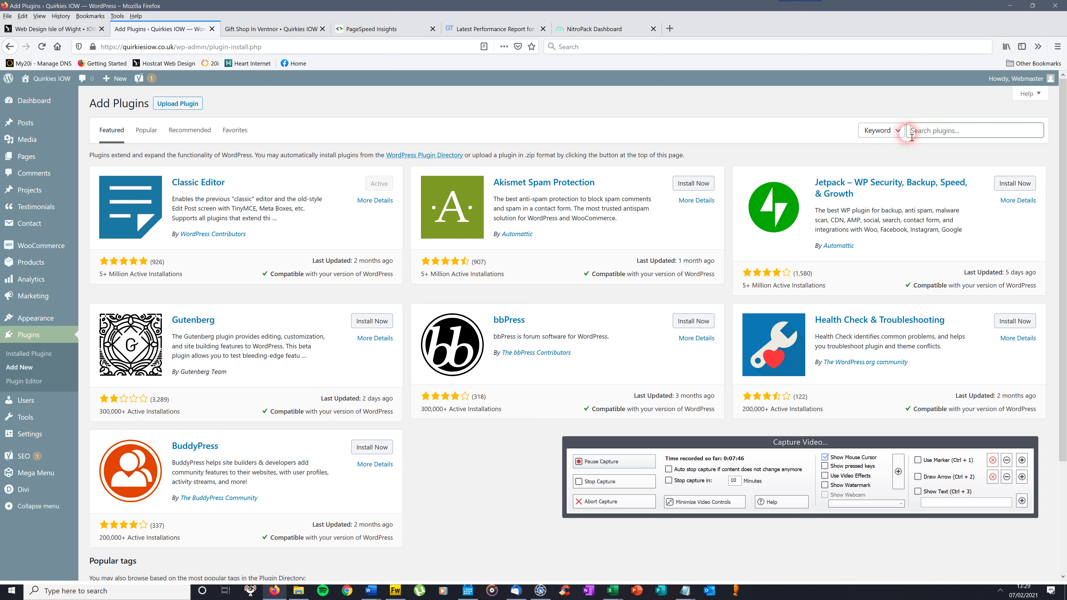
{"action": "left_click", "coordinate": [913, 139]}
{"action": "type", "text": "nitropack"}
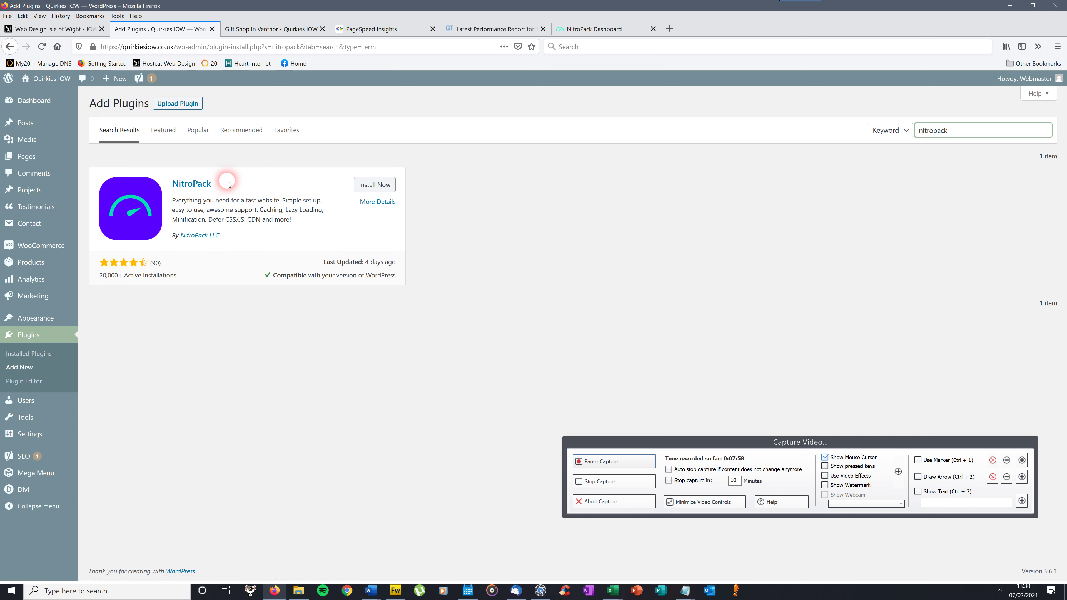
{"action": "left_click", "coordinate": [374, 185]}
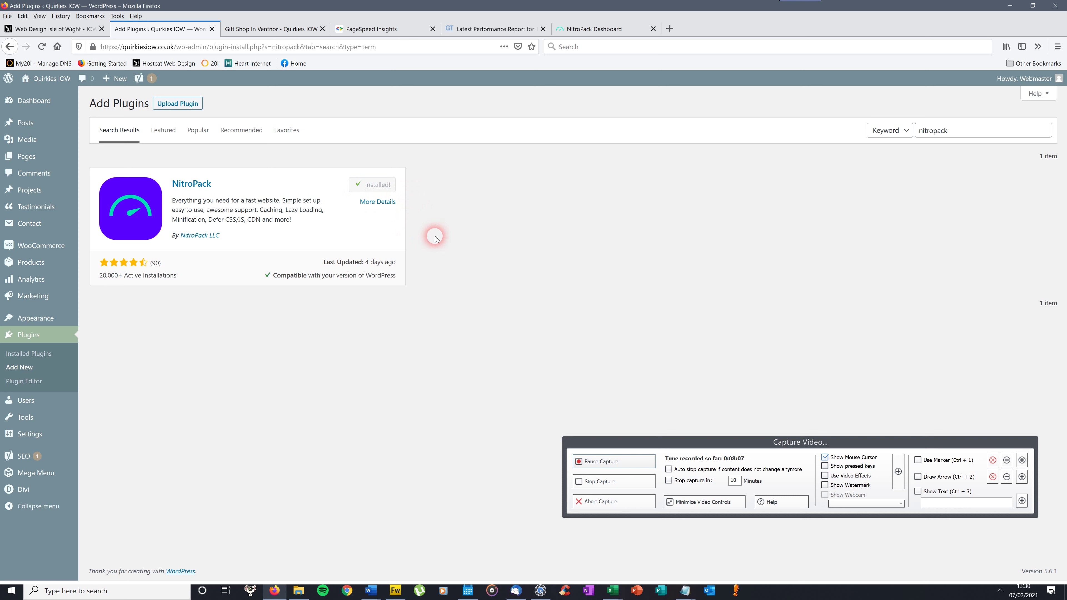
{"action": "left_click", "coordinate": [385, 188]}
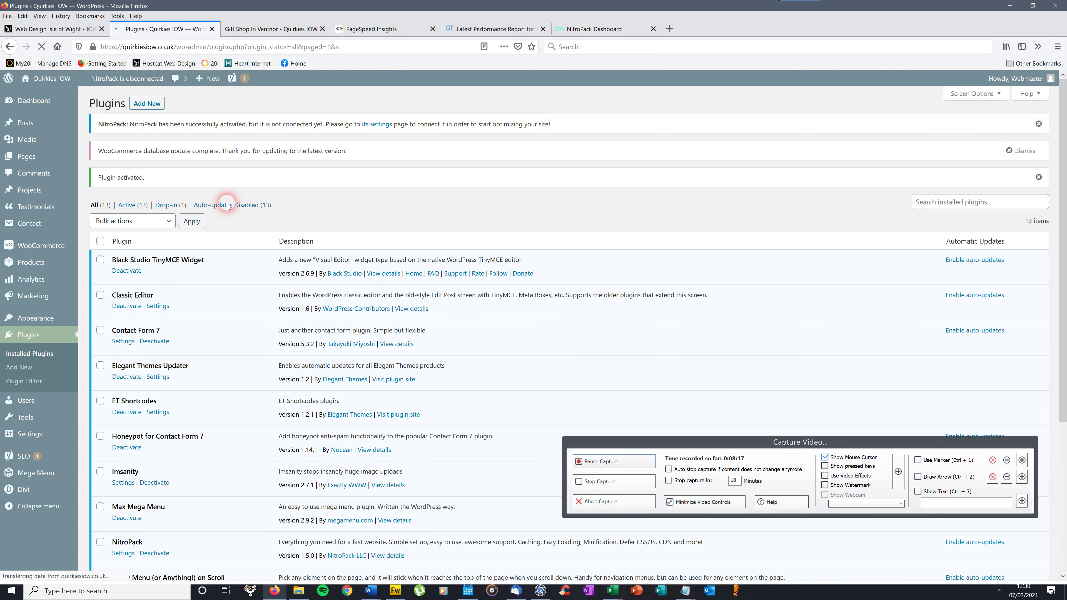
Open the NitroPack plugin's settings and connect the WordPress site to the Quirkies website in the NitroPack account.
{"action": "mouse_move", "coordinate": [30, 433]}
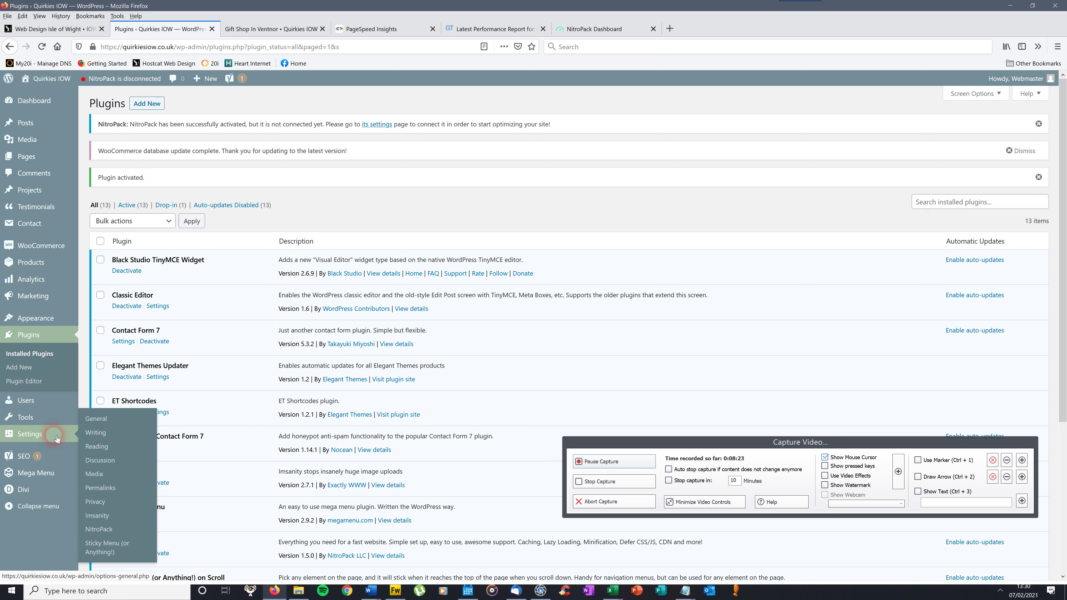
{"action": "left_click", "coordinate": [100, 529]}
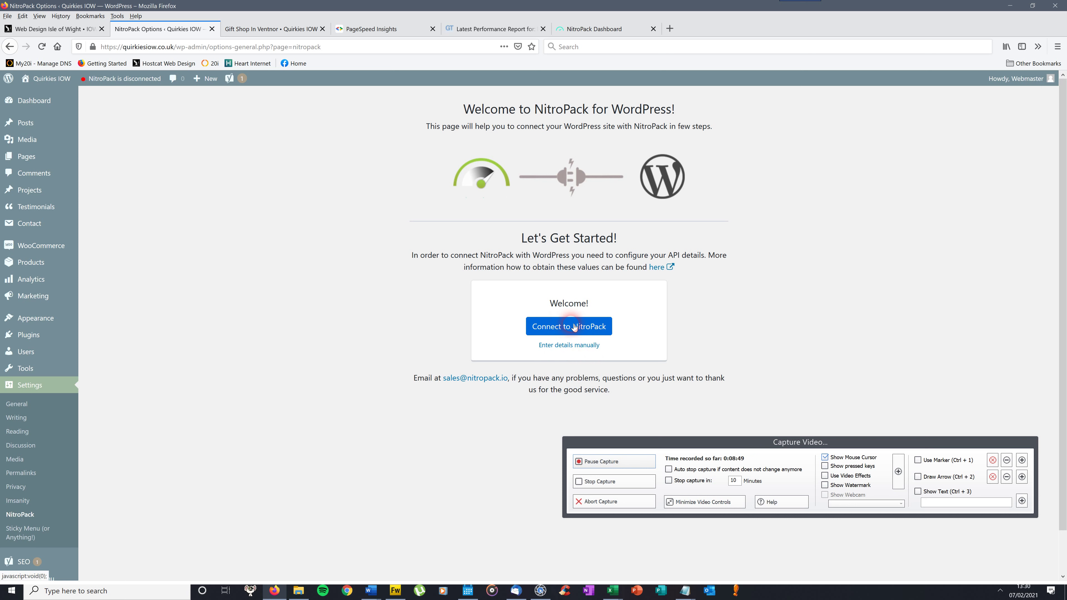
{"action": "left_click", "coordinate": [604, 27]}
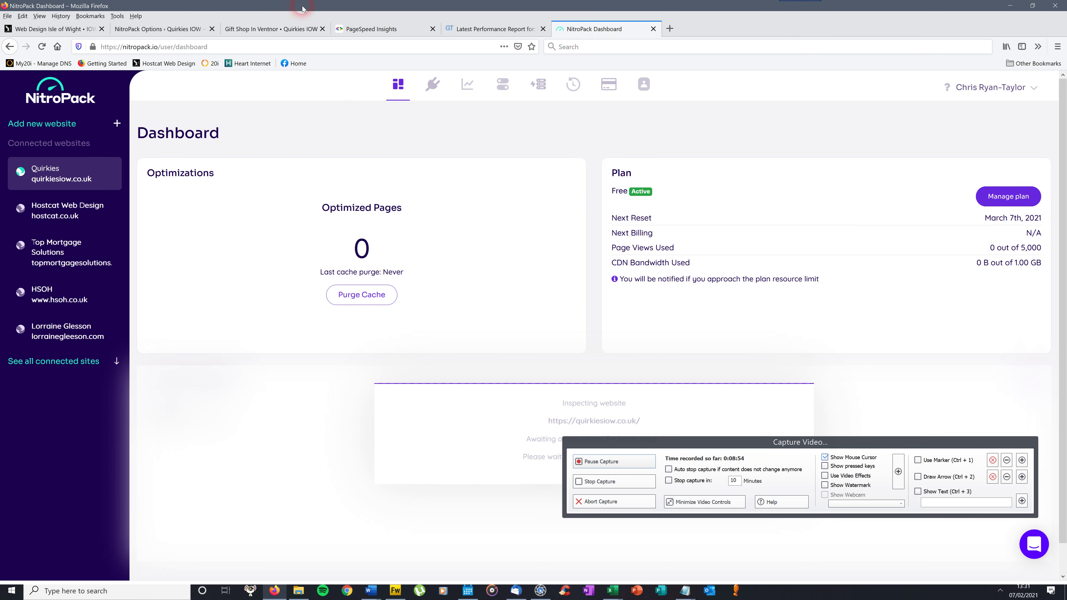
{"action": "left_click", "coordinate": [198, 29]}
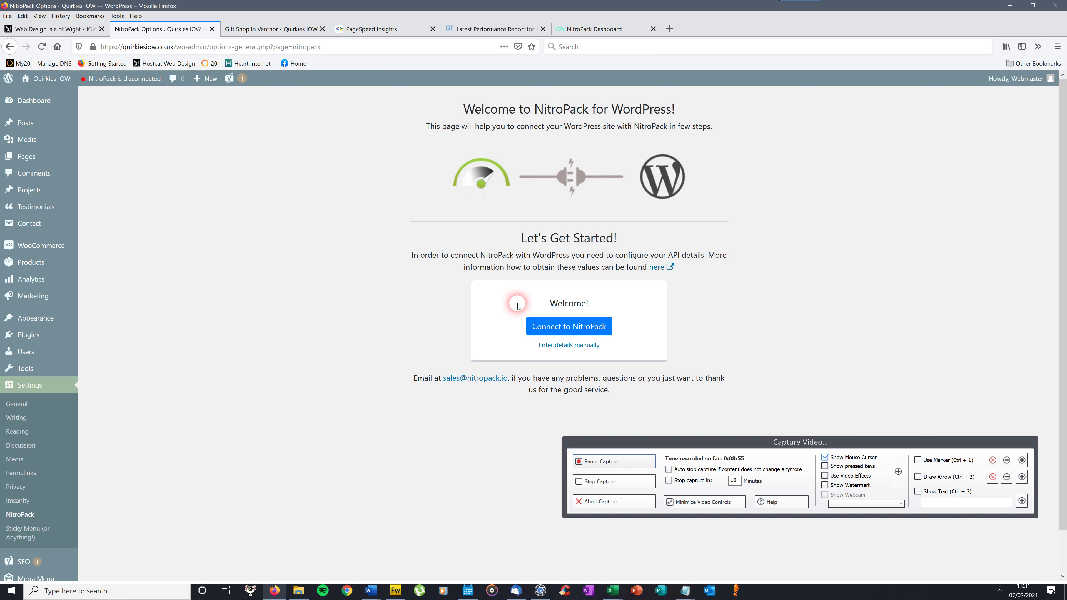
{"action": "left_click", "coordinate": [572, 327]}
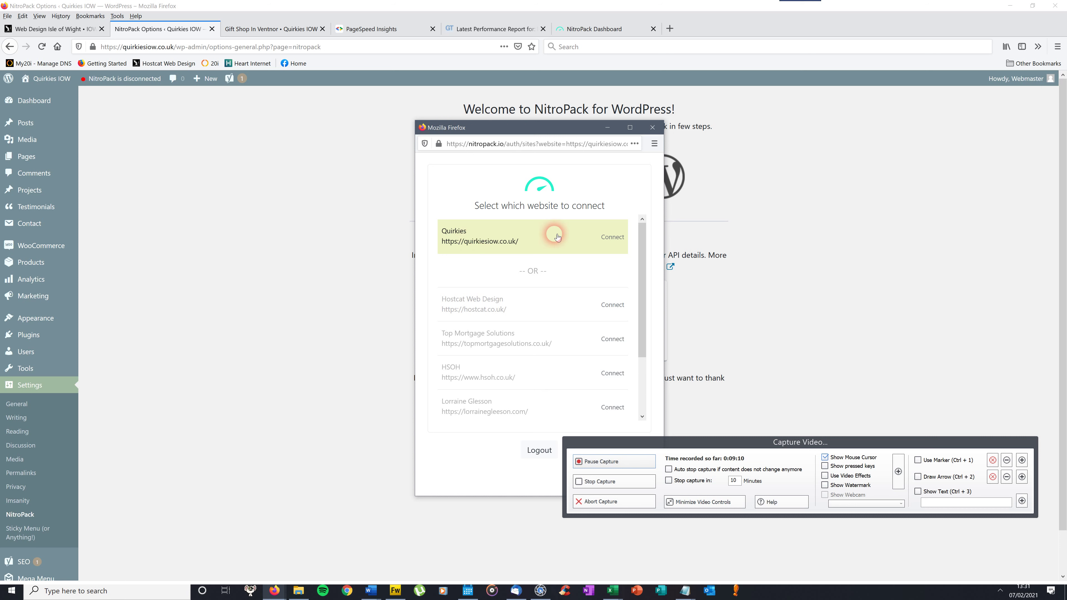
{"action": "left_click", "coordinate": [613, 237]}
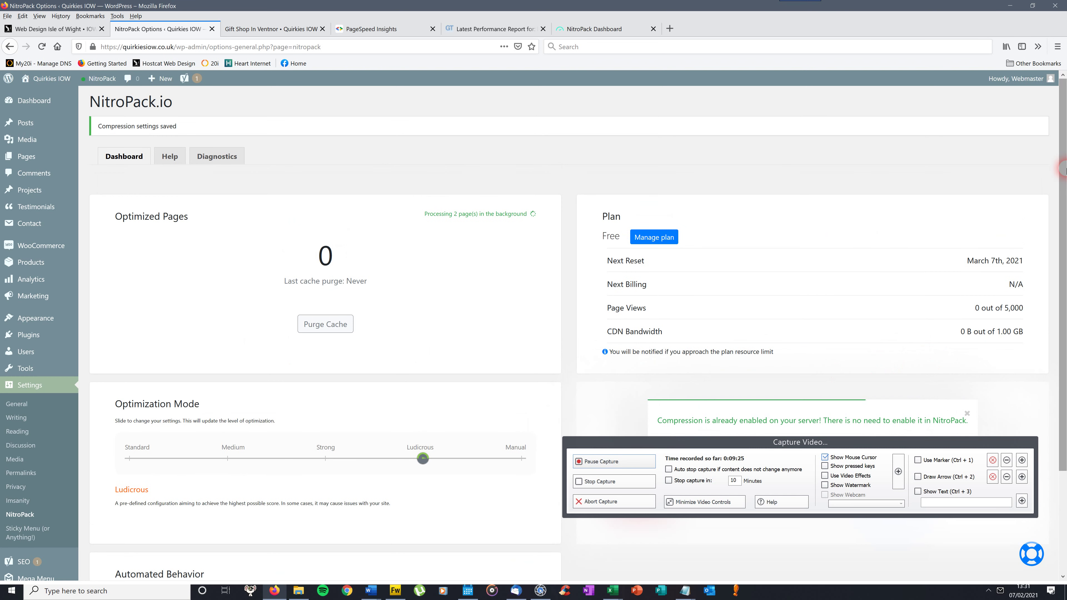
Examine the NitroPack plugin's optimized pages, plan, optimization mode, automated behavior and settings sections.
{"action": "left_click_drag", "start_coordinate": [1063, 168], "coordinate": [1064, 271]}
{"action": "scroll", "coordinate": [1064, 260], "scroll_direction": "up", "scroll_amount": 1}
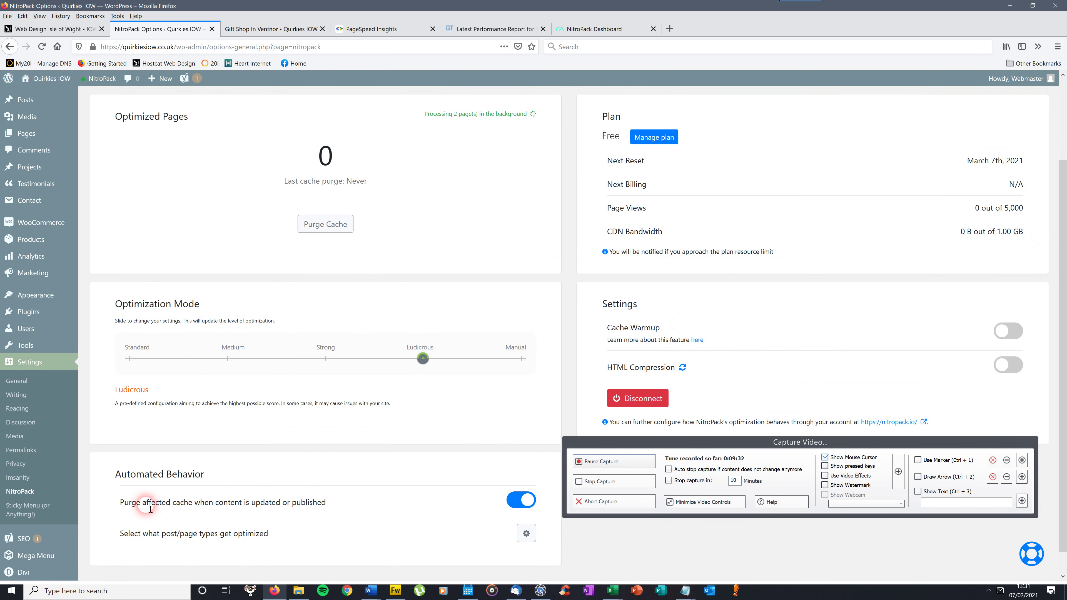
{"action": "left_click_drag", "start_coordinate": [1058, 269], "coordinate": [1064, 202]}
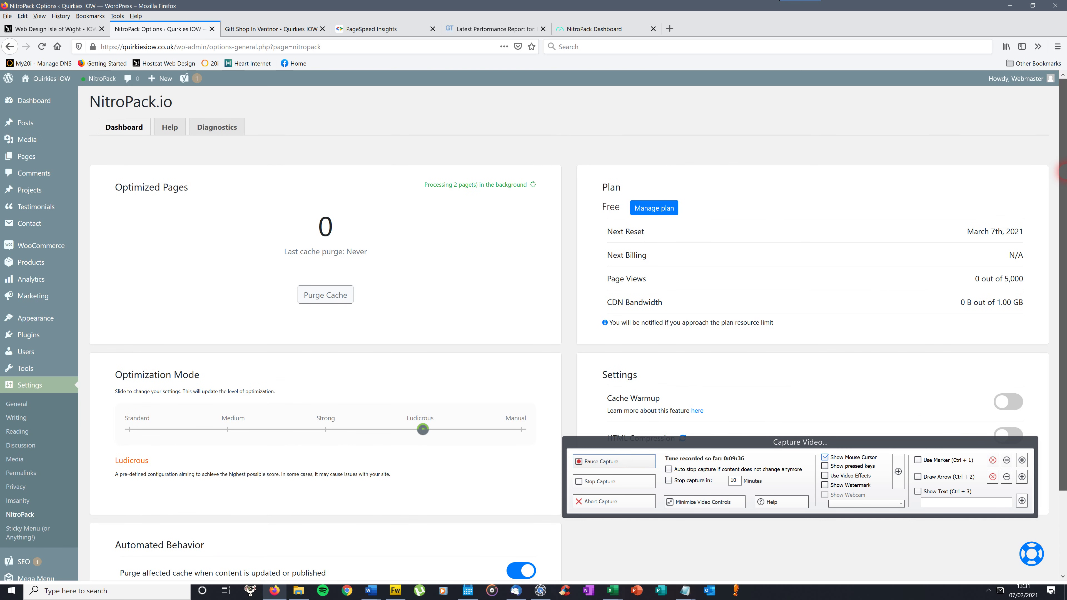
{"action": "right_click", "coordinate": [1065, 172]}
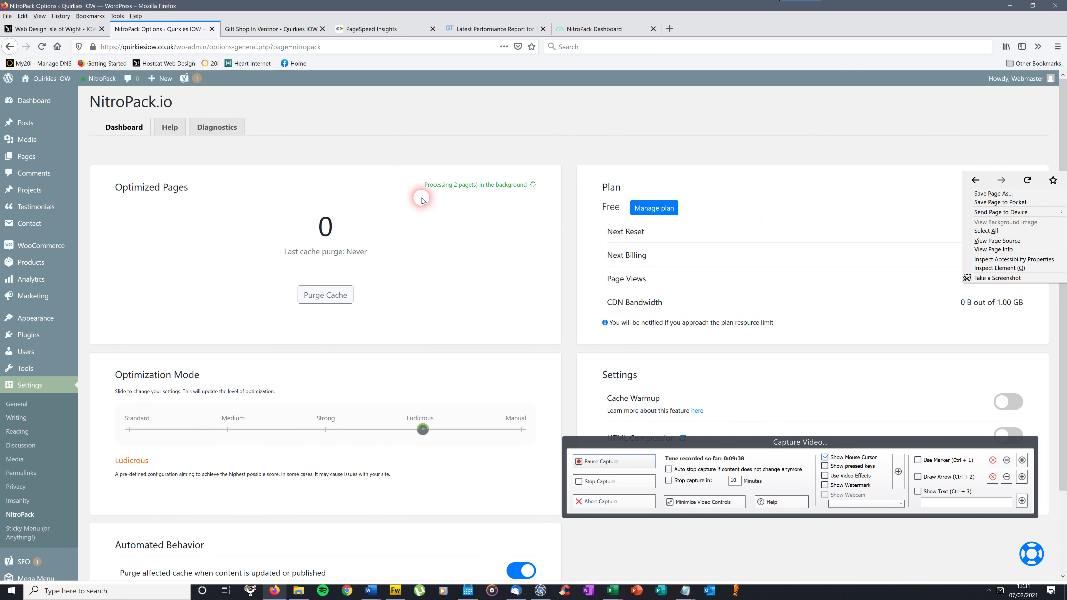
{"action": "left_click", "coordinate": [1063, 147]}
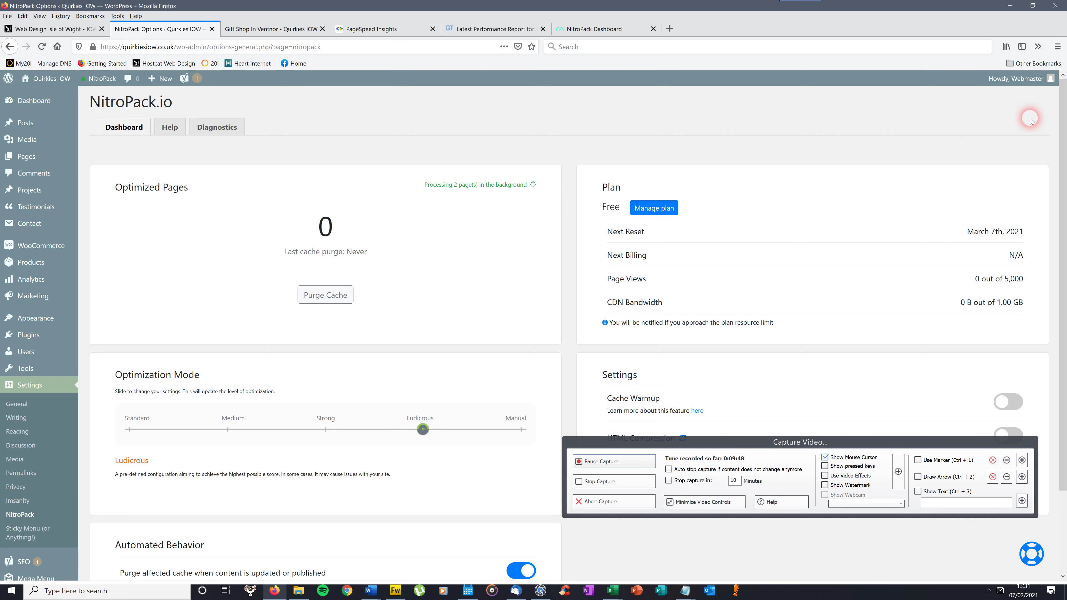
{"action": "scroll", "coordinate": [1049, 344], "scroll_direction": "down", "scroll_amount": 3}
{"action": "scroll", "coordinate": [1049, 345], "scroll_direction": "up", "scroll_amount": 3}
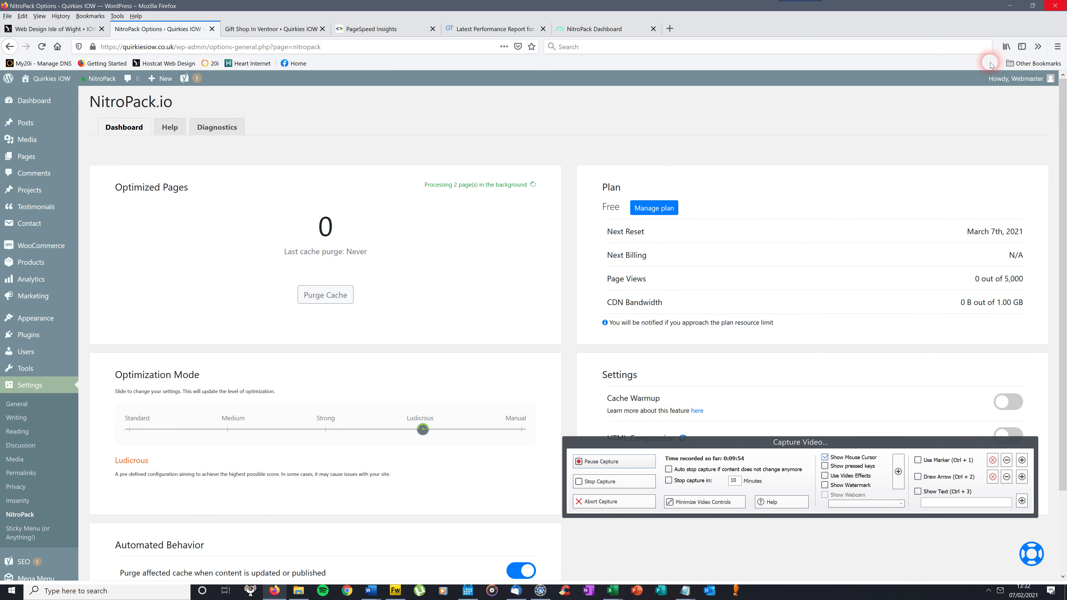
Log out of the Quirkies WordPress admin.
{"action": "mouse_move", "coordinate": [1007, 82]}
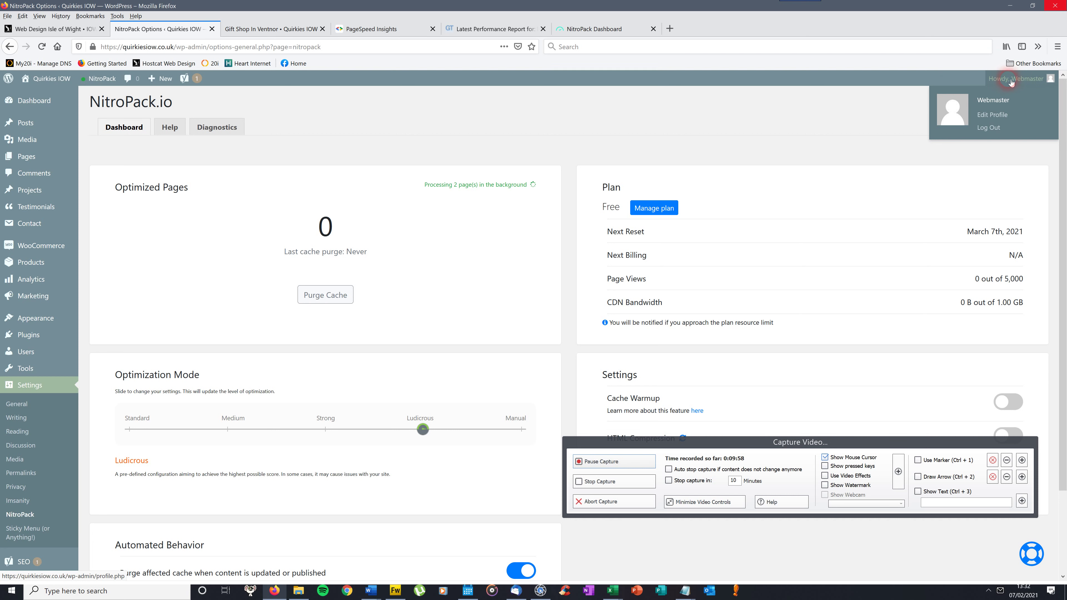
{"action": "left_click", "coordinate": [988, 128]}
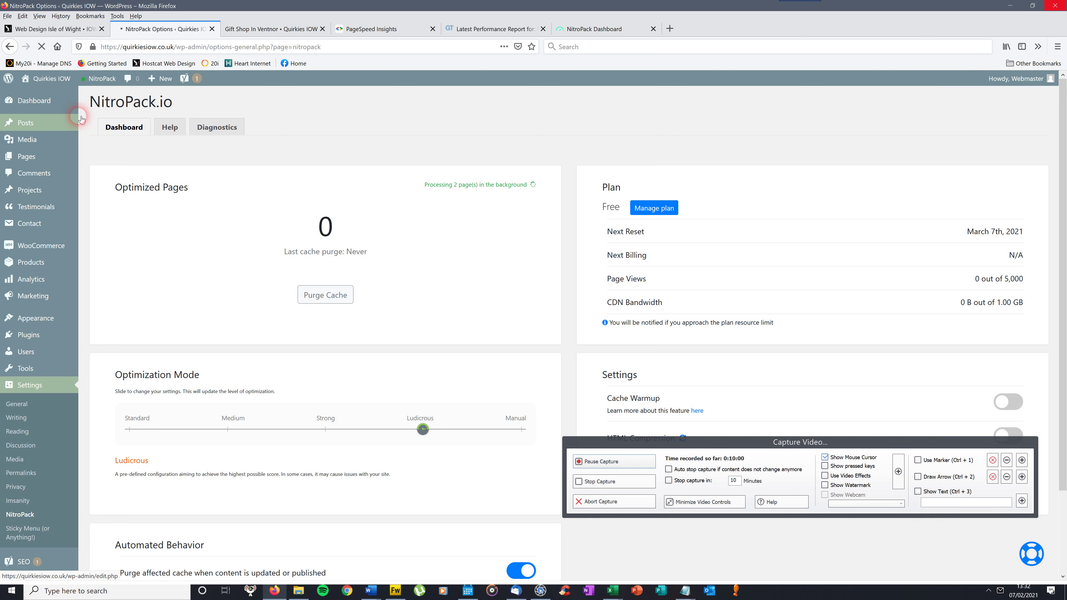
Reload the Quirkies home page in its logged-out state, and sign out of the NitroPack account.
{"action": "left_click", "coordinate": [261, 28]}
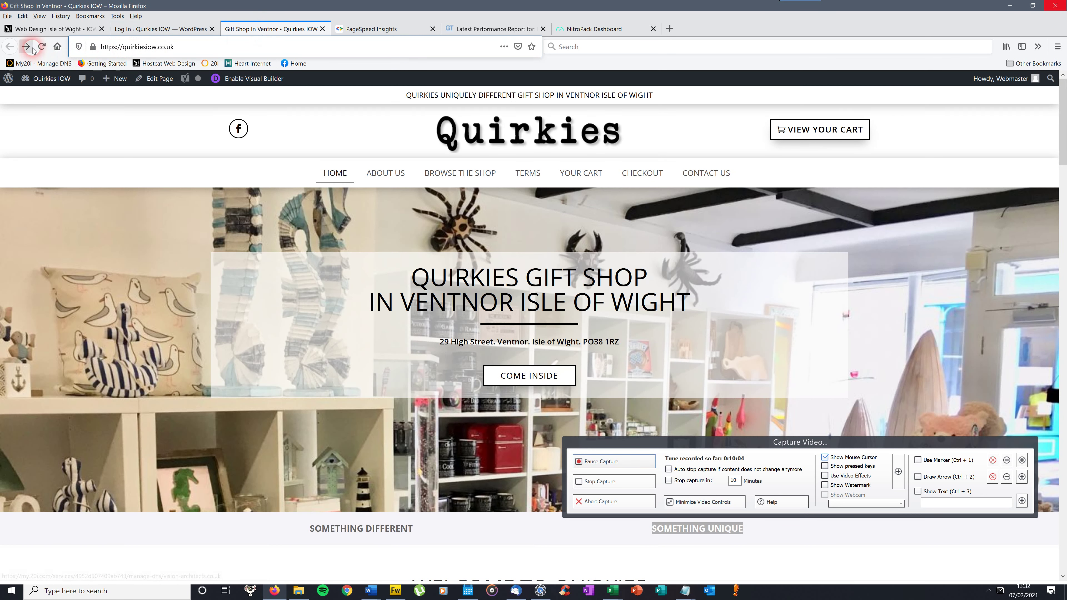
{"action": "left_click", "coordinate": [41, 46]}
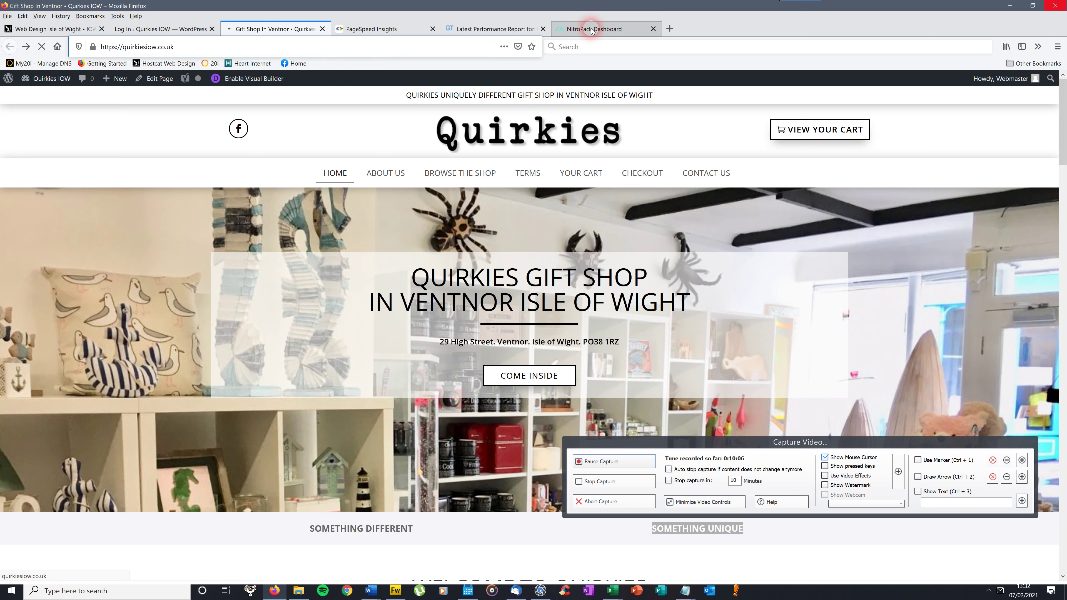
{"action": "left_click", "coordinate": [588, 29]}
{"action": "left_click", "coordinate": [1025, 87]}
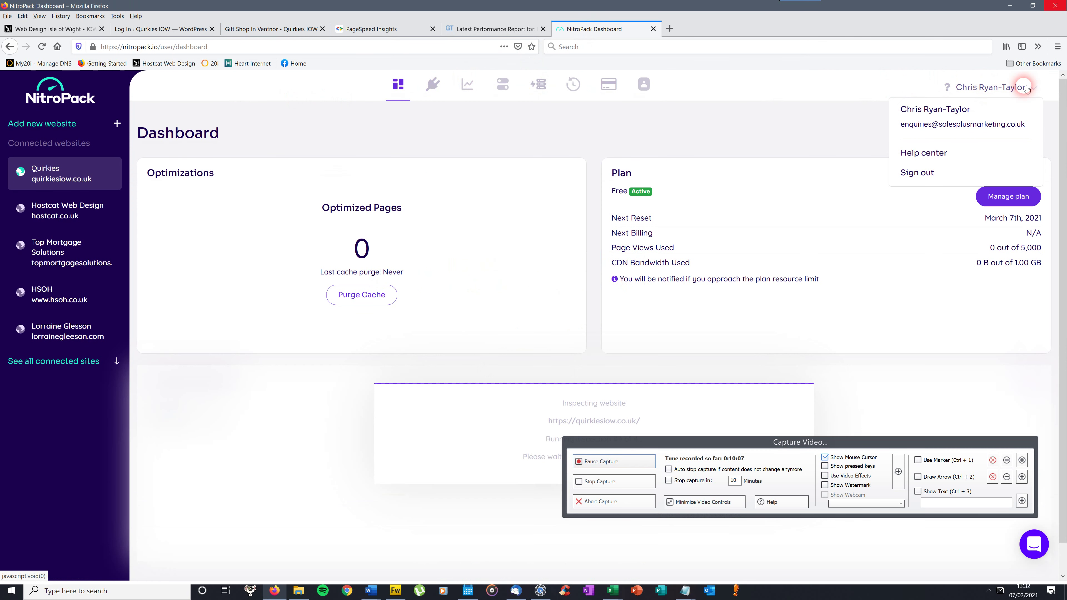
{"action": "left_click", "coordinate": [943, 124]}
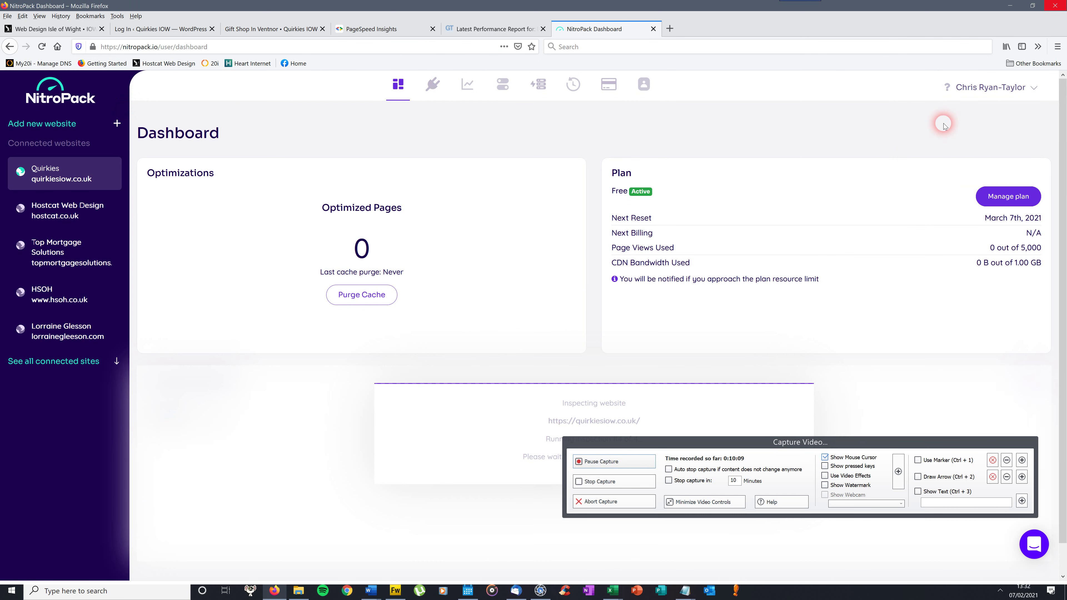
{"action": "left_click", "coordinate": [1024, 86]}
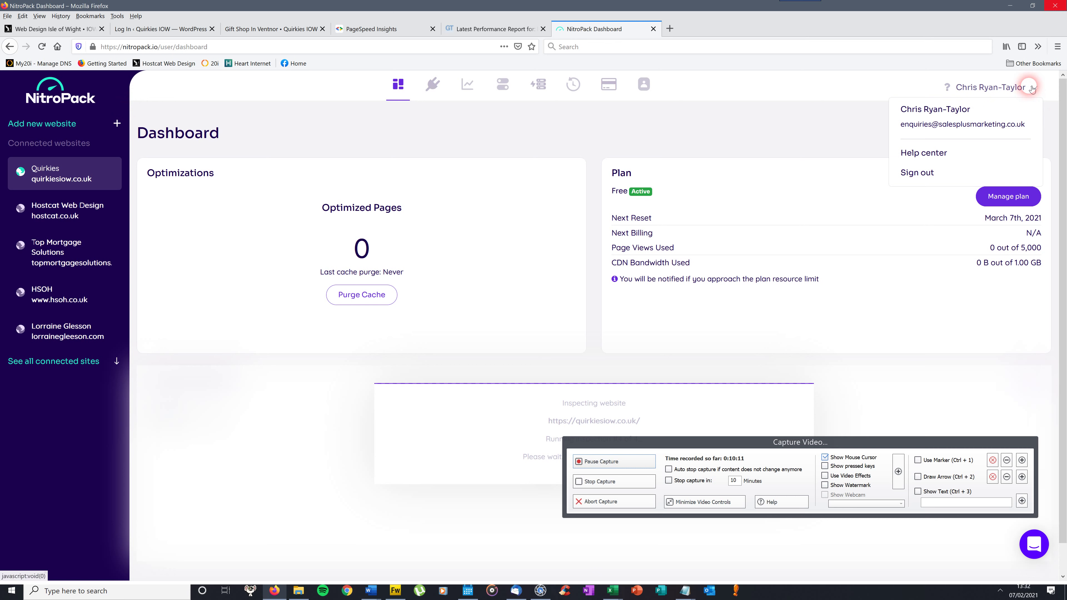
{"action": "left_click", "coordinate": [927, 173]}
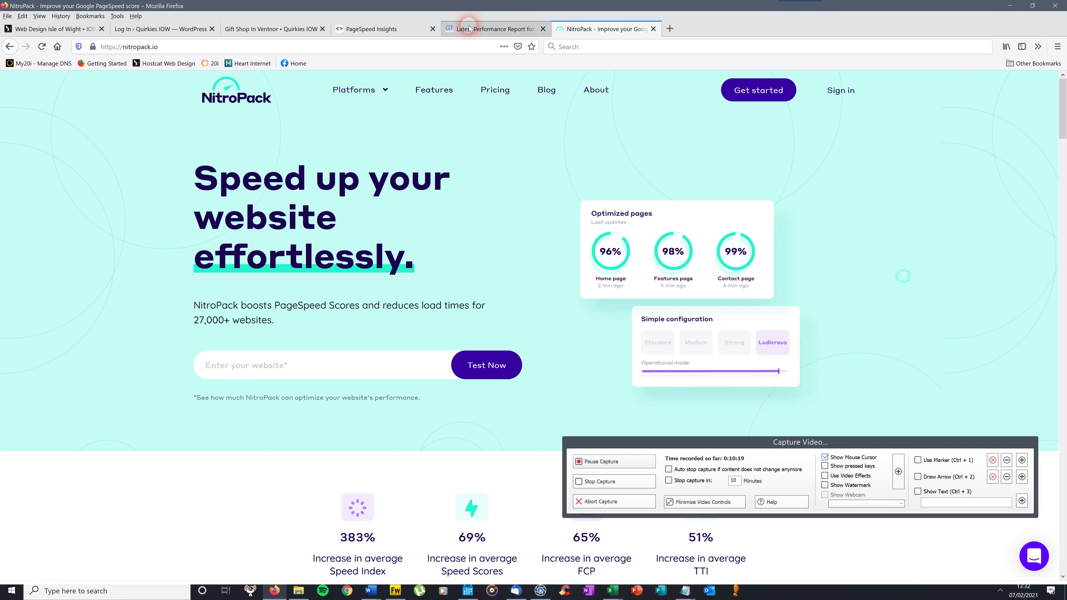
{"action": "left_click", "coordinate": [320, 30]}
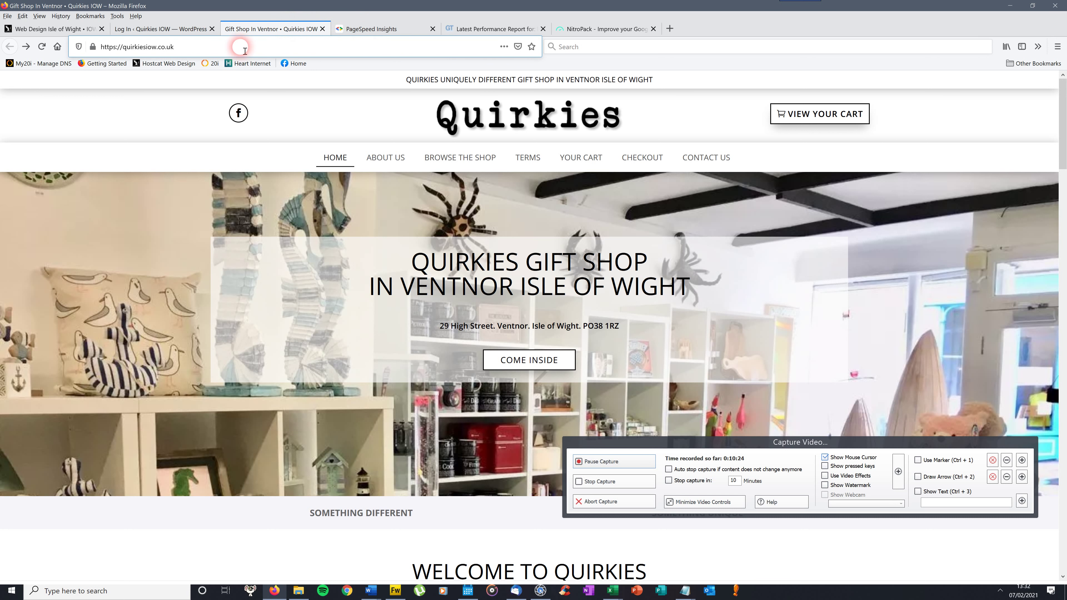
{"action": "left_click", "coordinate": [185, 47]}
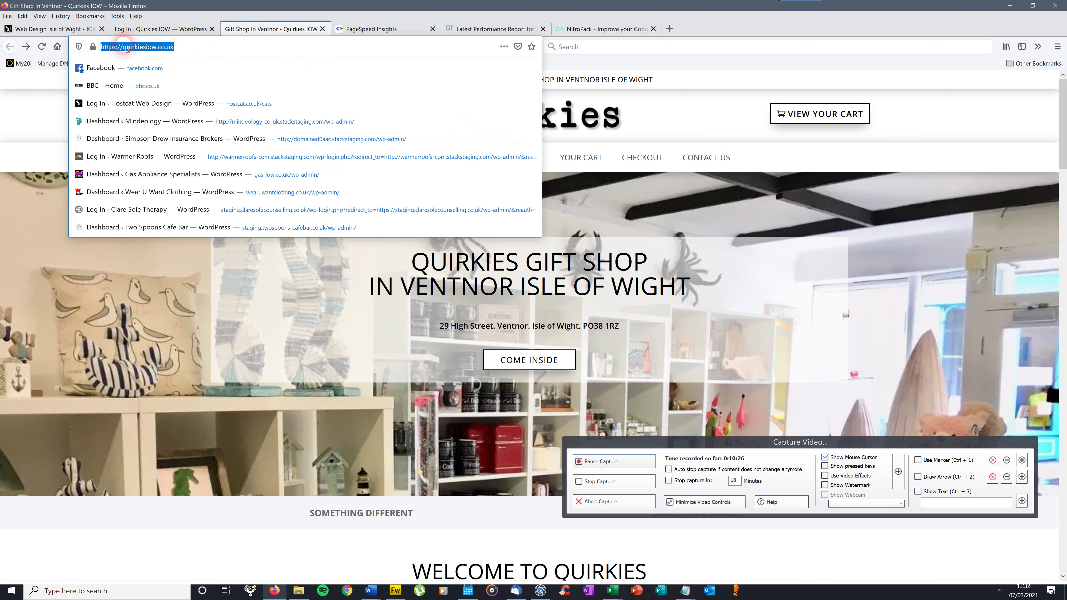
{"action": "right_click", "coordinate": [128, 49]}
{"action": "left_click", "coordinate": [147, 71]}
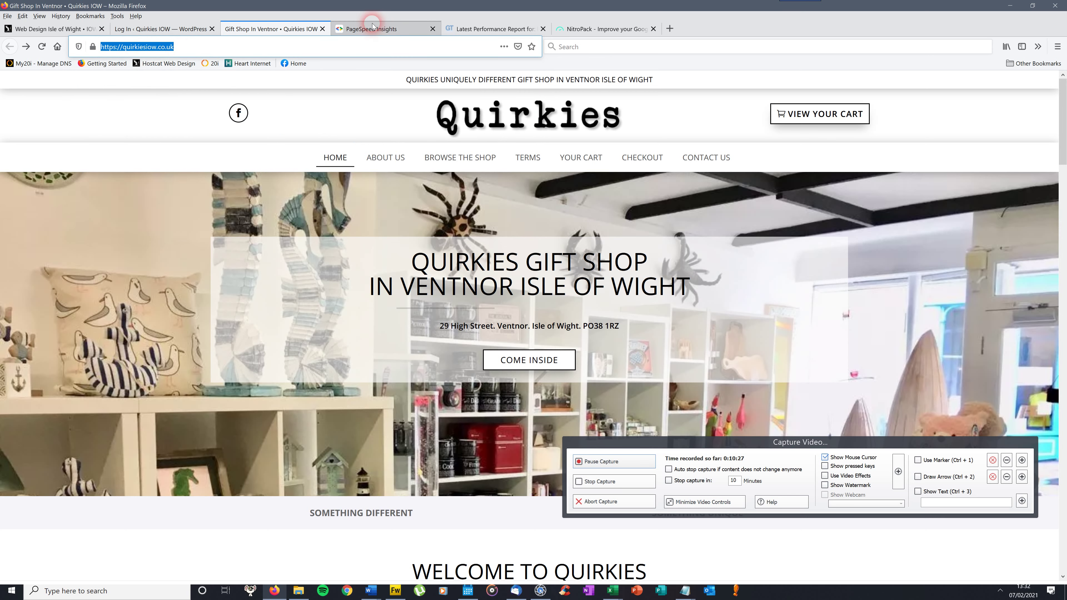
{"action": "left_click", "coordinate": [373, 27]}
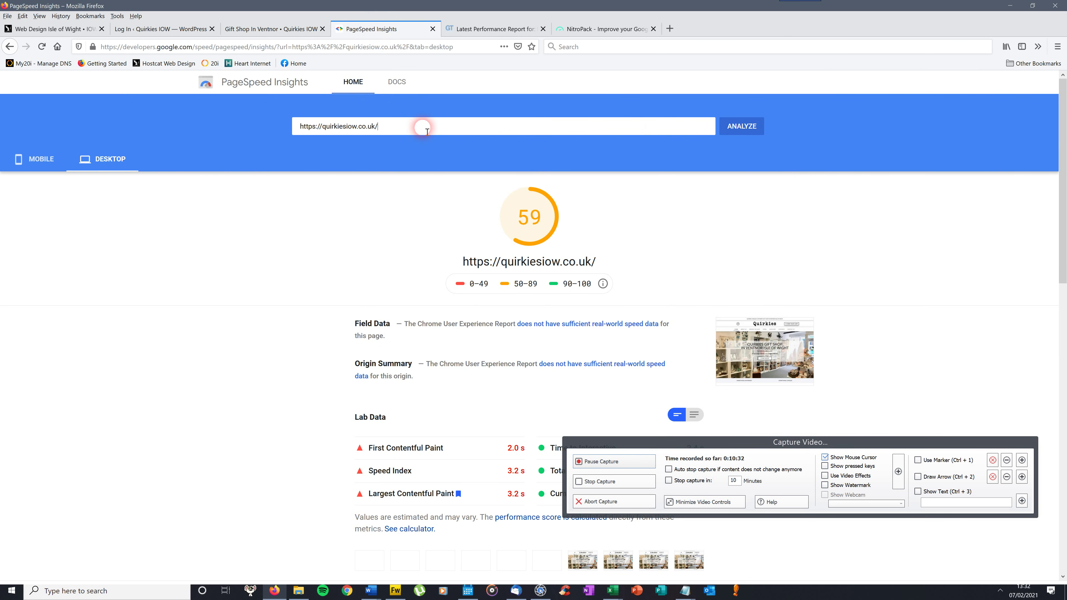
{"action": "left_click_drag", "start_coordinate": [427, 132], "coordinate": [311, 127]}
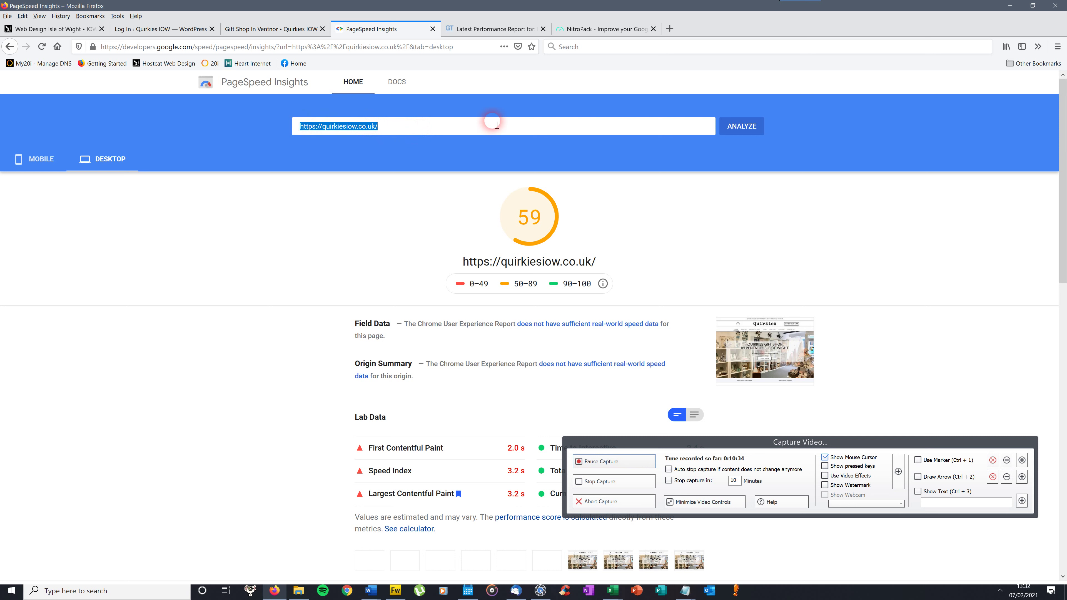
{"action": "key", "text": "BackSpace"}
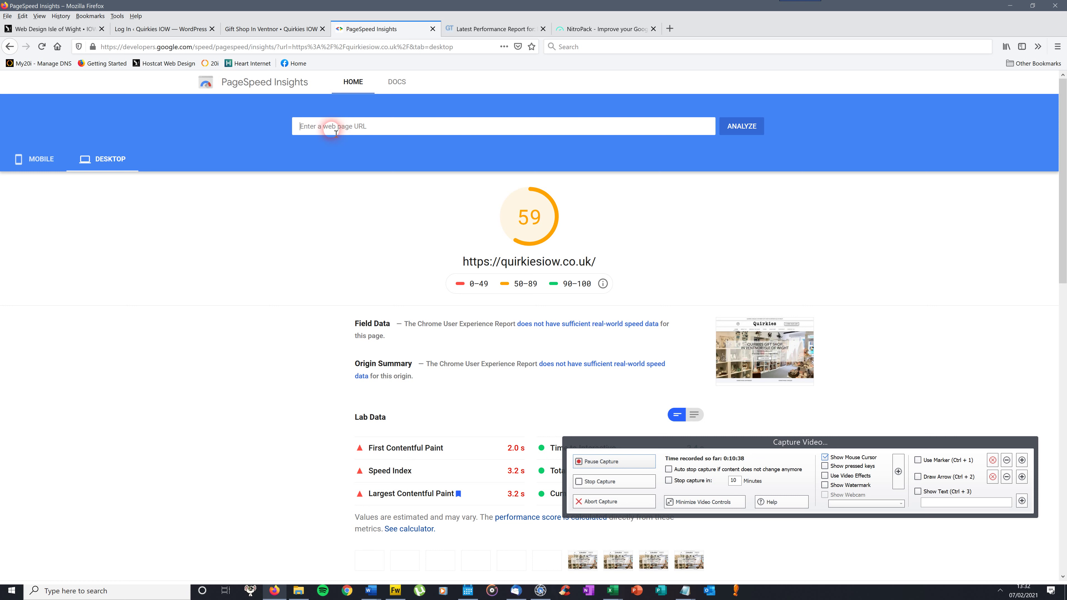
{"action": "key", "text": "ctrl+v"}
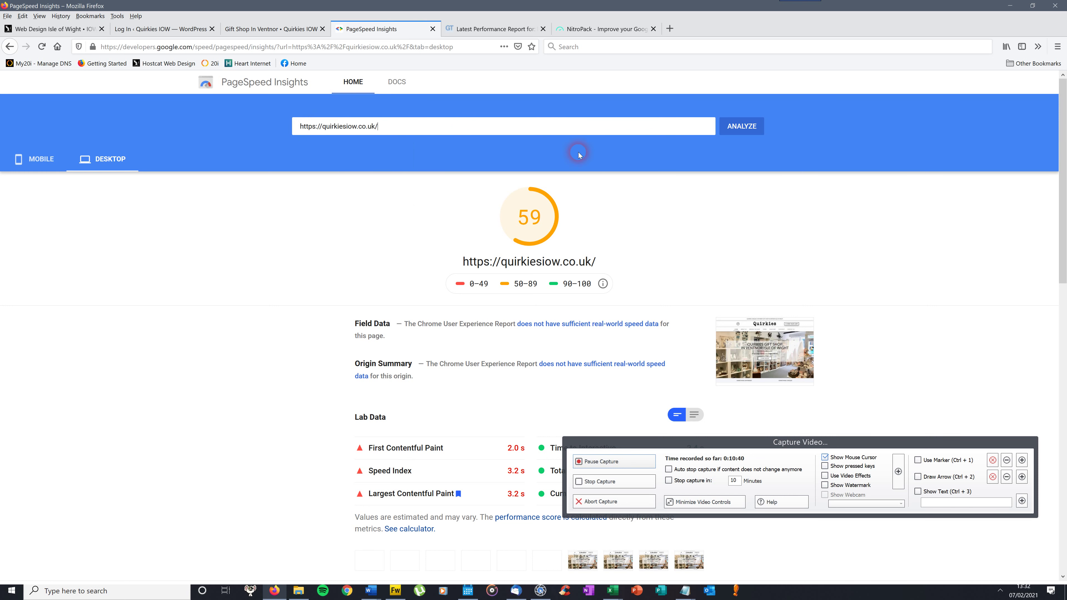
{"action": "left_click", "coordinate": [740, 131]}
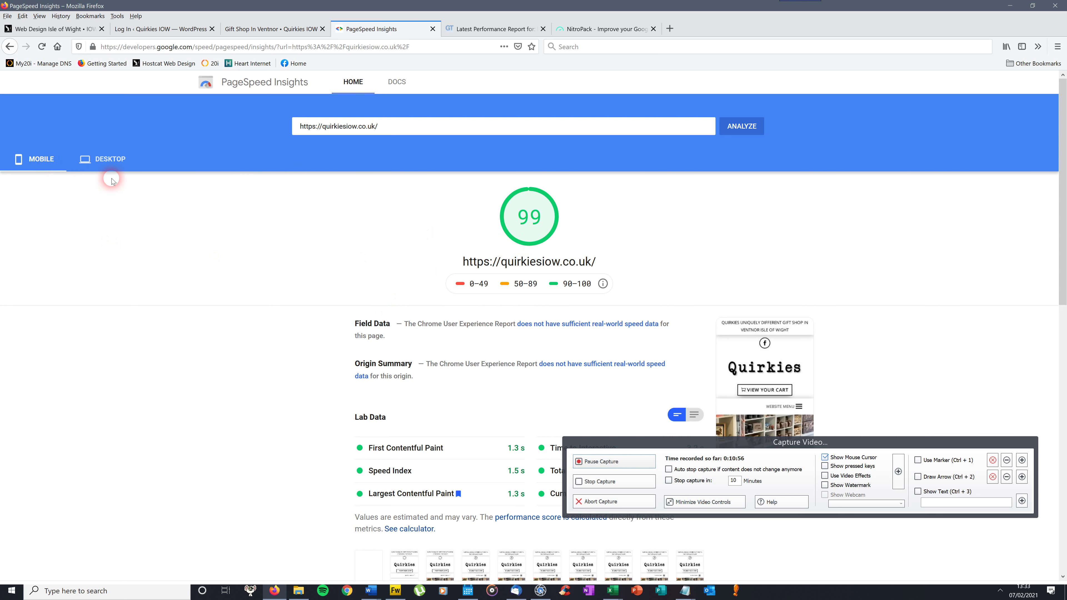
Switch the PageSpeed Insights results to desktop and examine the performance score.
{"action": "left_click", "coordinate": [105, 160]}
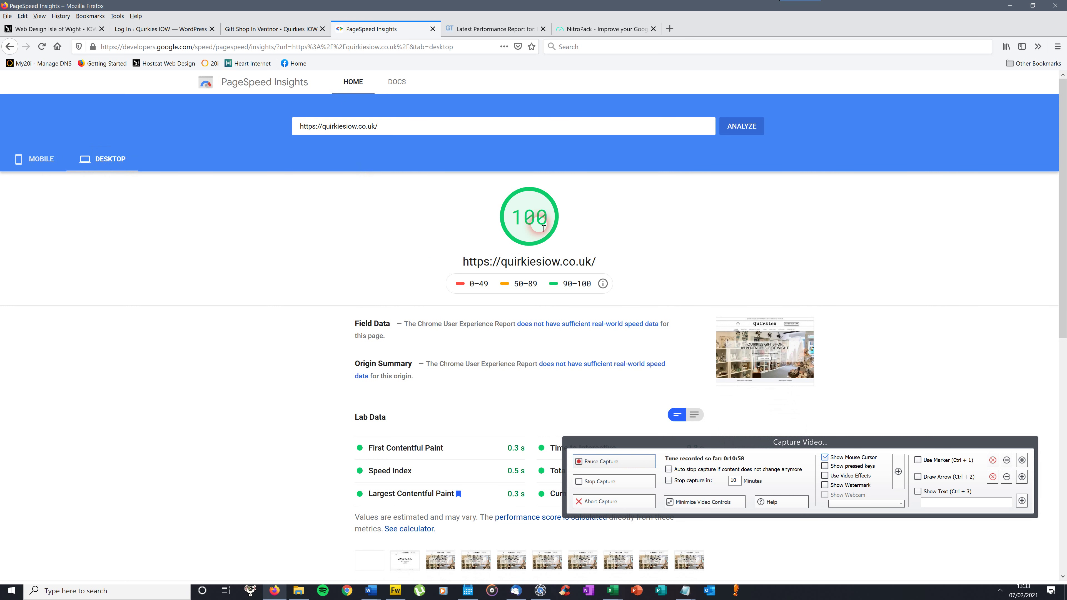
{"action": "left_click_drag", "start_coordinate": [549, 223], "coordinate": [521, 222]}
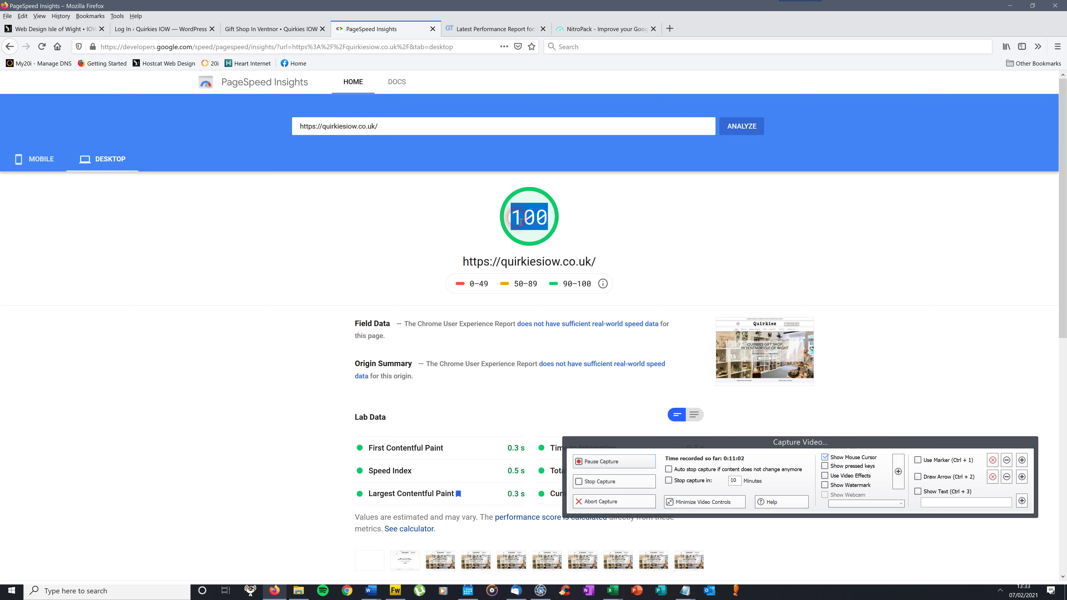
{"action": "left_click_drag", "start_coordinate": [598, 212], "coordinate": [505, 215]}
{"action": "left_click", "coordinate": [664, 146]}
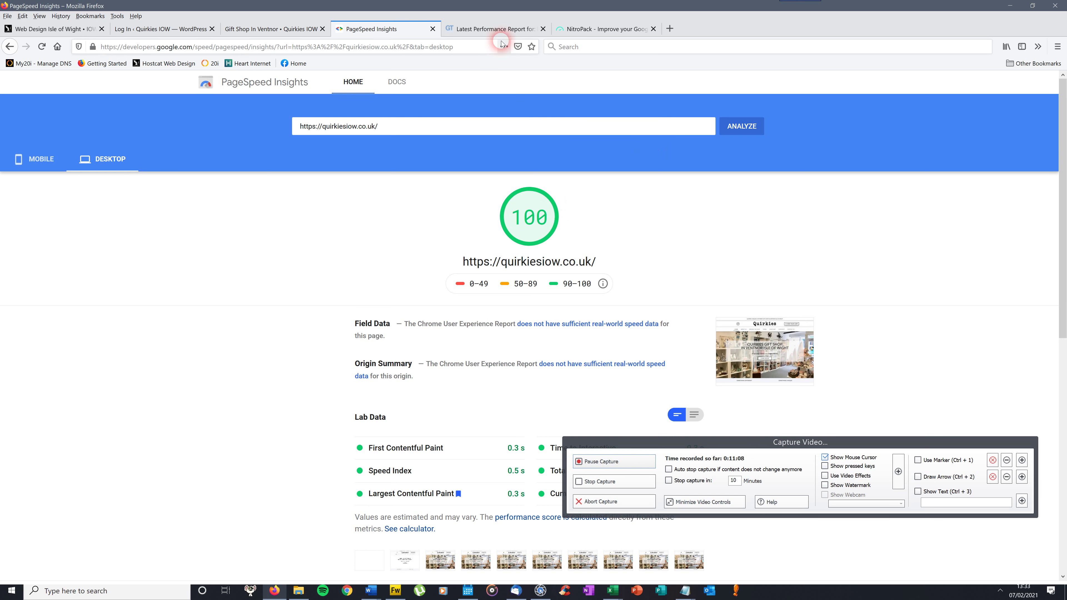
Re-test the Quirkies website from its existing GTmetrix performance report.
{"action": "left_click", "coordinate": [498, 29]}
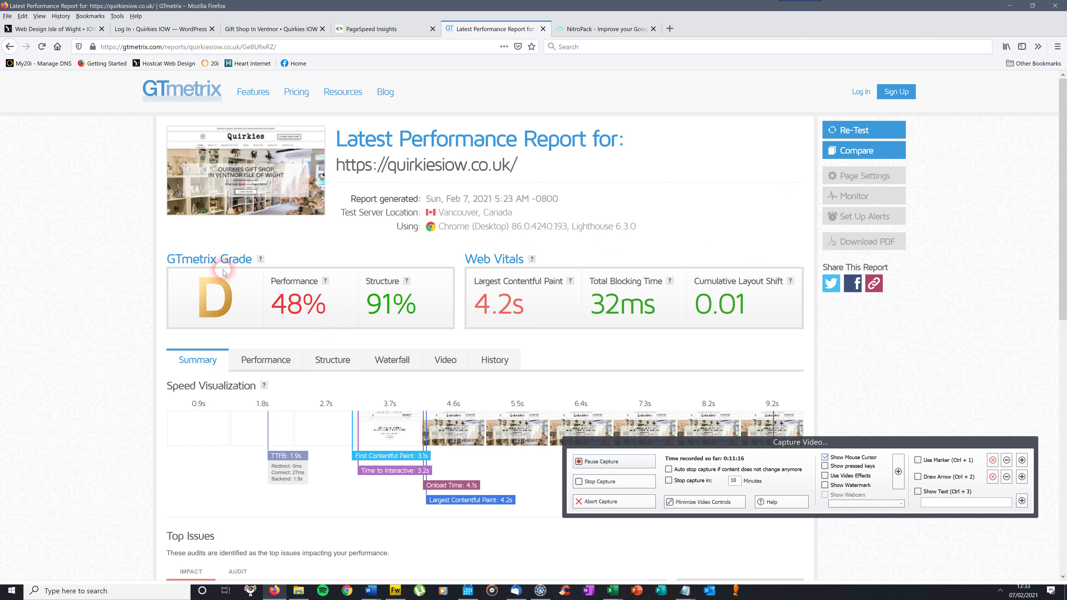
{"action": "left_click", "coordinate": [867, 132]}
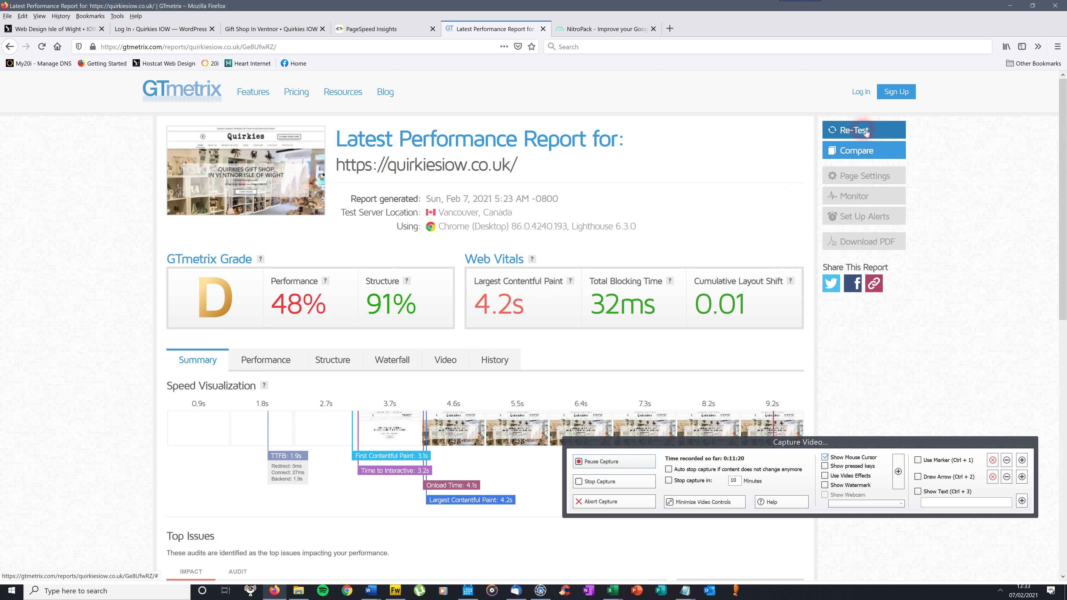
{"action": "left_click", "coordinate": [853, 131]}
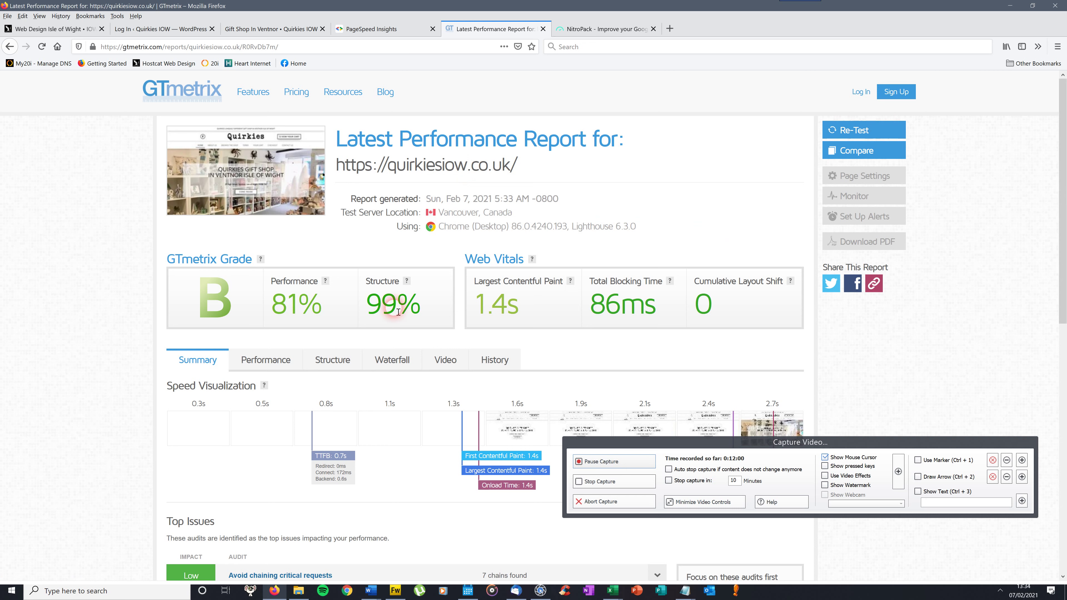
Examine the new GTmetrix report's top issues, fully loaded time and structure score, and return to the PageSpeed Insights desktop results.
{"action": "scroll", "coordinate": [1064, 295], "scroll_direction": "down", "scroll_amount": 4}
{"action": "scroll", "coordinate": [1064, 295], "scroll_direction": "down", "scroll_amount": 3}
{"action": "mouse_move", "coordinate": [346, 424]}
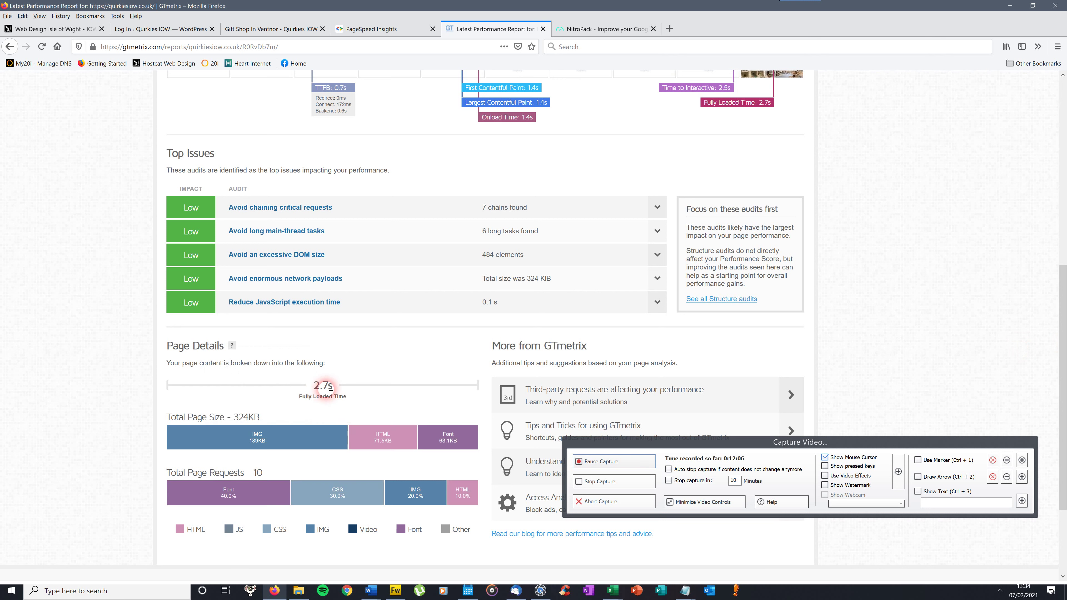
{"action": "left_click_drag", "start_coordinate": [324, 391], "coordinate": [319, 391]}
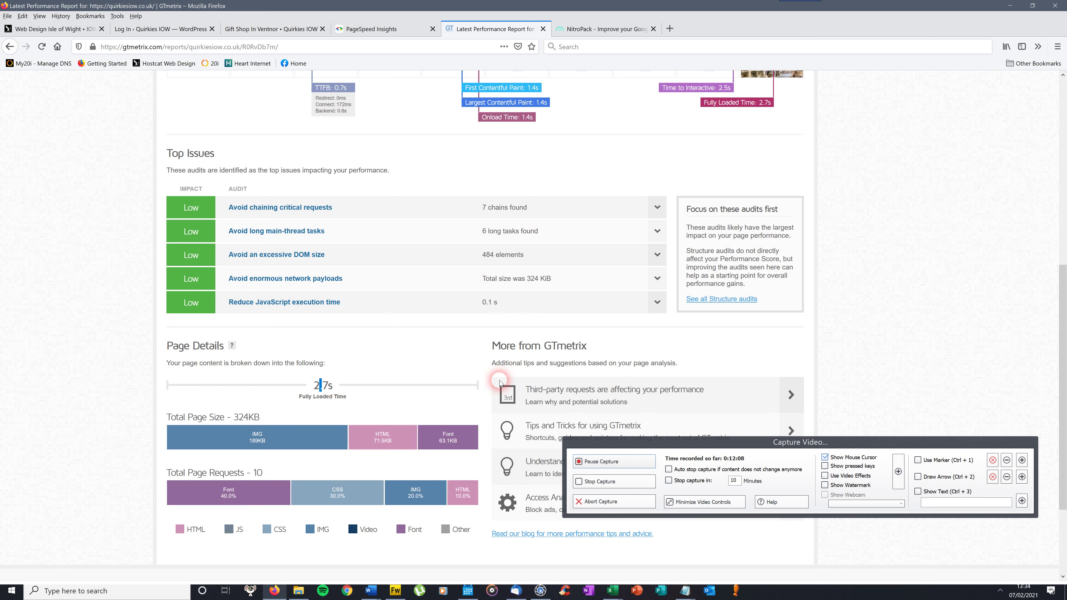
{"action": "scroll", "coordinate": [1064, 290], "scroll_direction": "up", "scroll_amount": 1}
{"action": "left_click_drag", "start_coordinate": [1063, 290], "coordinate": [1063, 131]}
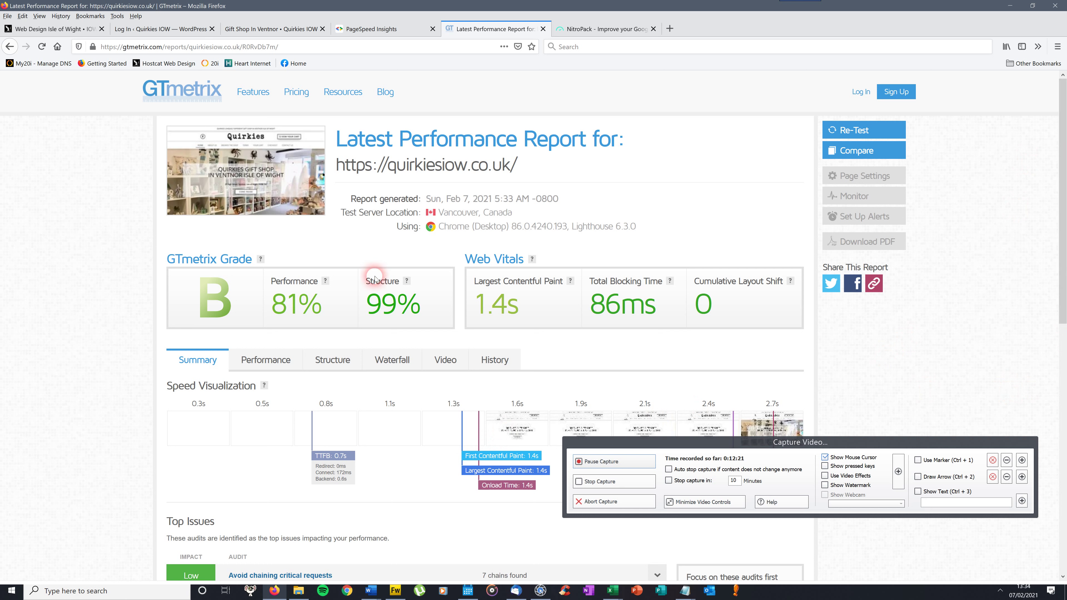
{"action": "mouse_move", "coordinate": [404, 281]}
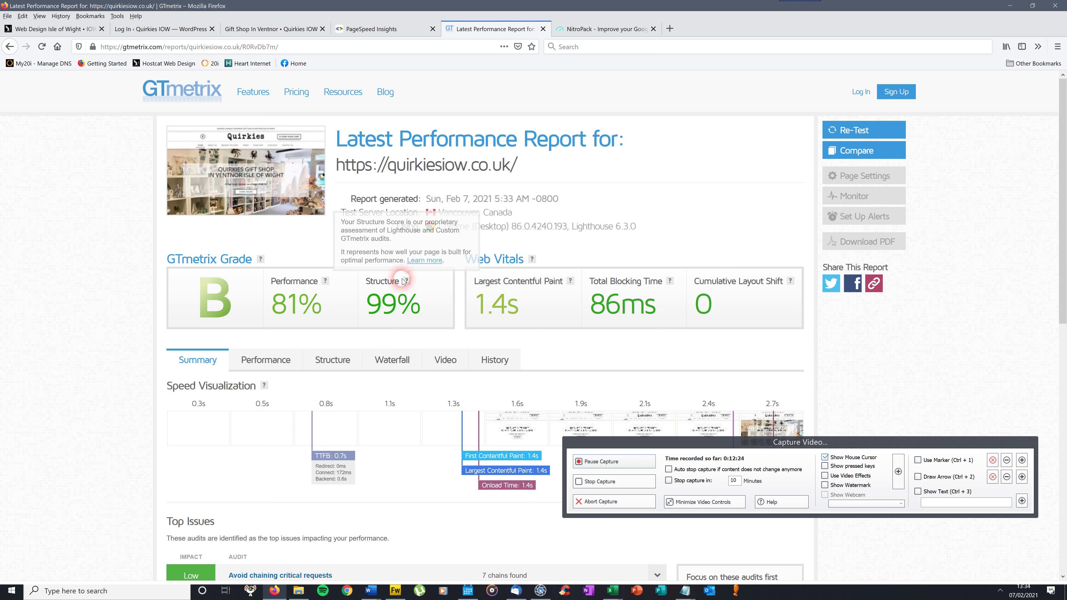
{"action": "left_click", "coordinate": [402, 25]}
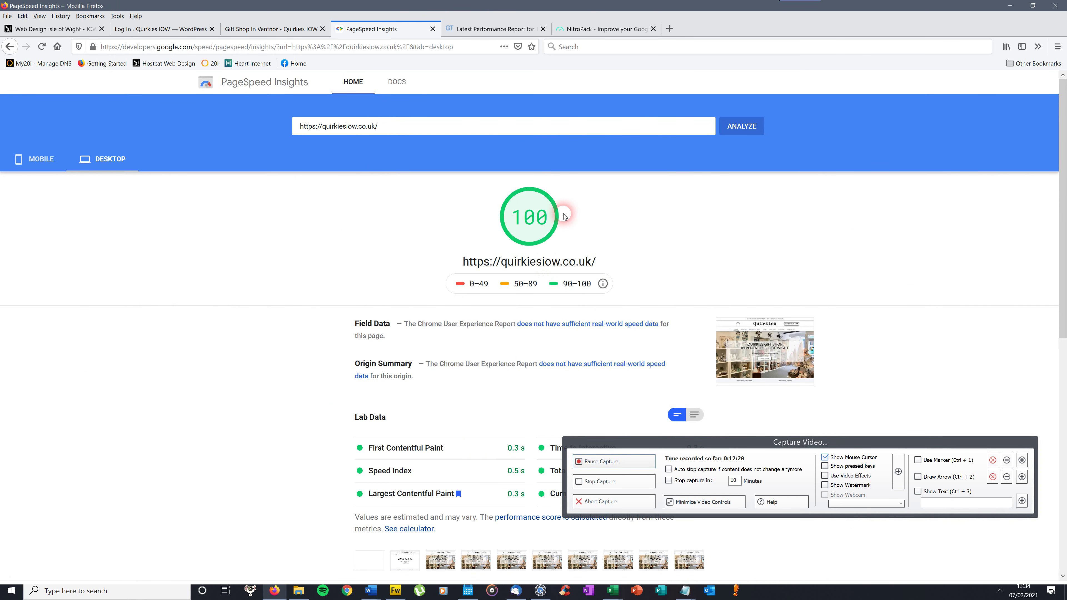